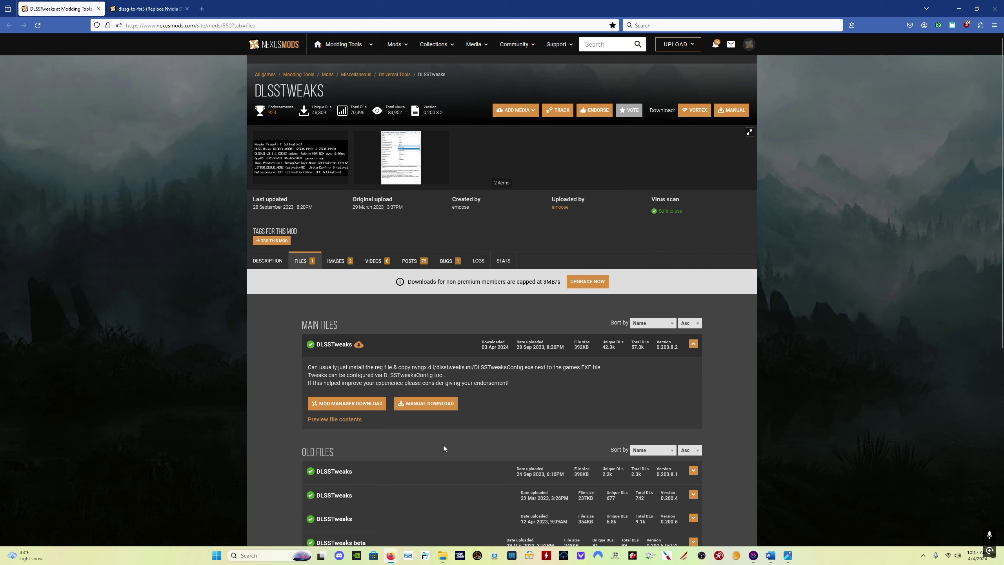
- Start the DLSSTweaks slow download, cancel the duplicate save, and switch to the extracted folder
{"action": "left_click", "coordinate": [425, 411]}
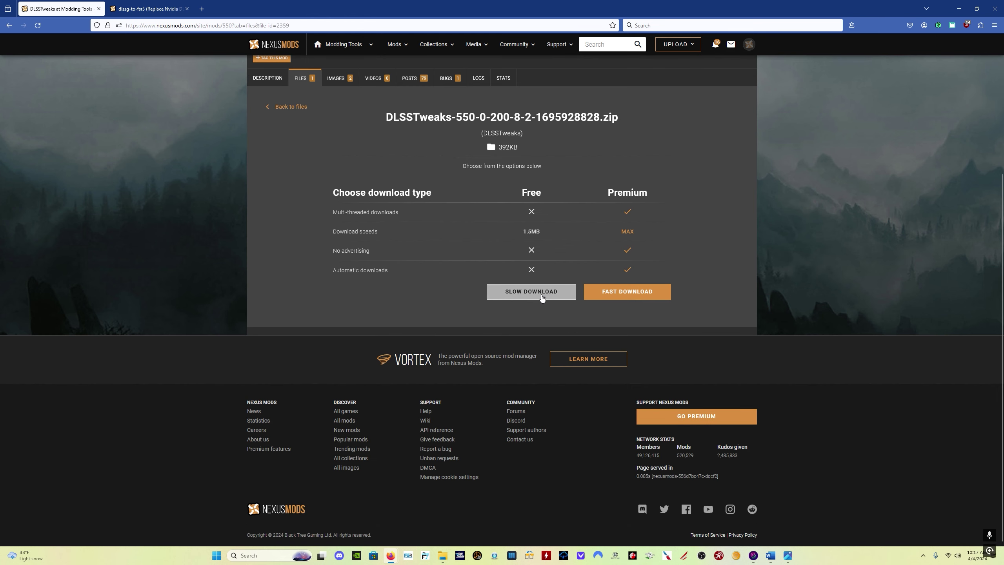
{"action": "left_click", "coordinate": [542, 294]}
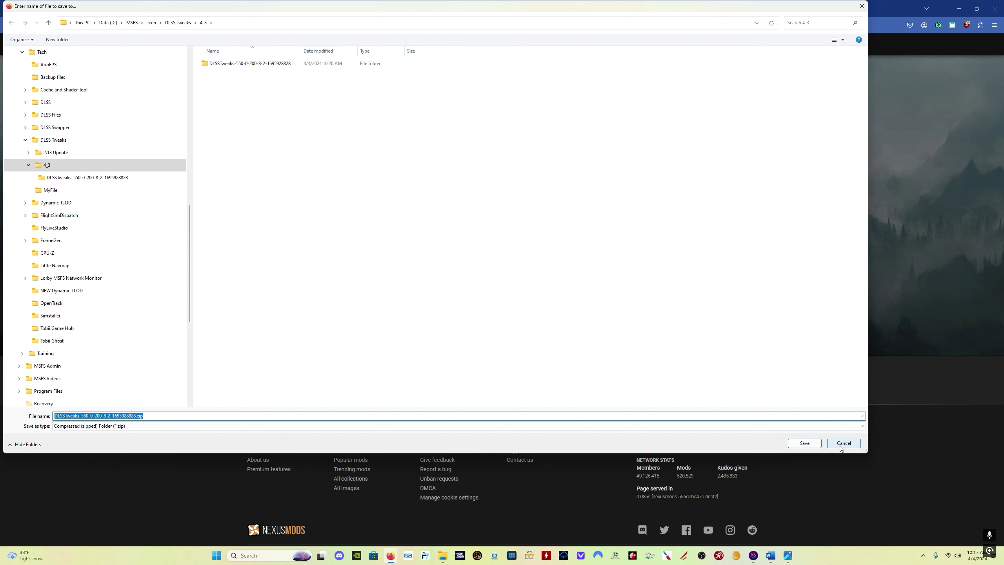
{"action": "left_click", "coordinate": [843, 443]}
{"action": "key", "text": "alt+Tab"}
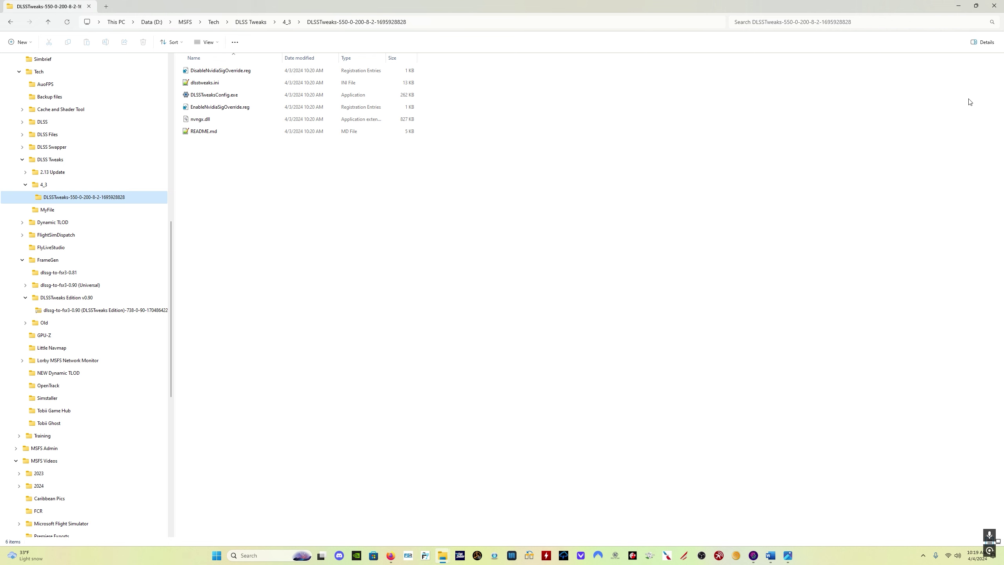
- Restore the DLSSTweaks window and open XboxGames > Microsoft Flight Simulator_1 > Content beside it
{"action": "left_click", "coordinate": [975, 6]}
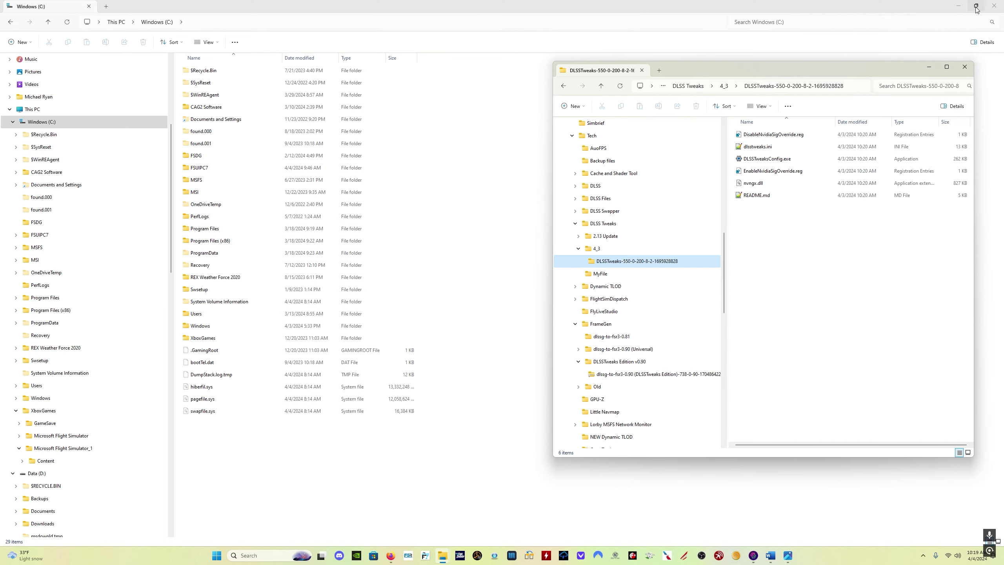
{"action": "double_click", "coordinate": [244, 342]}
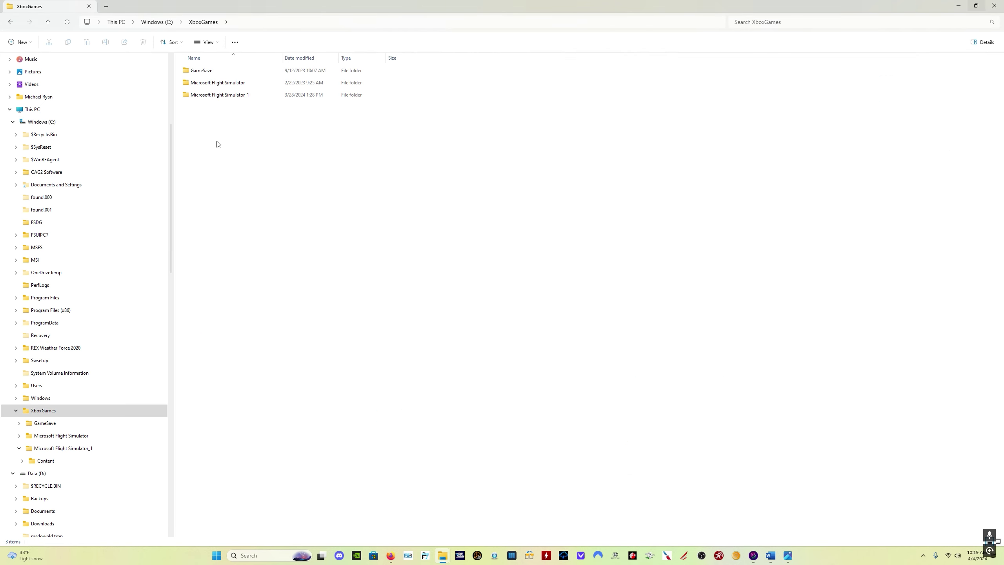
{"action": "double_click", "coordinate": [207, 95]}
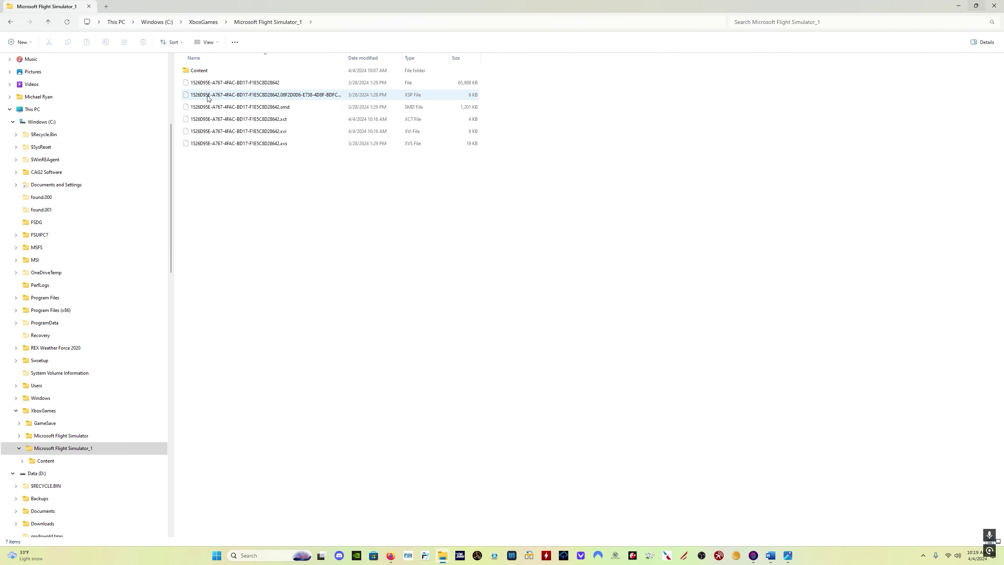
{"action": "double_click", "coordinate": [220, 71]}
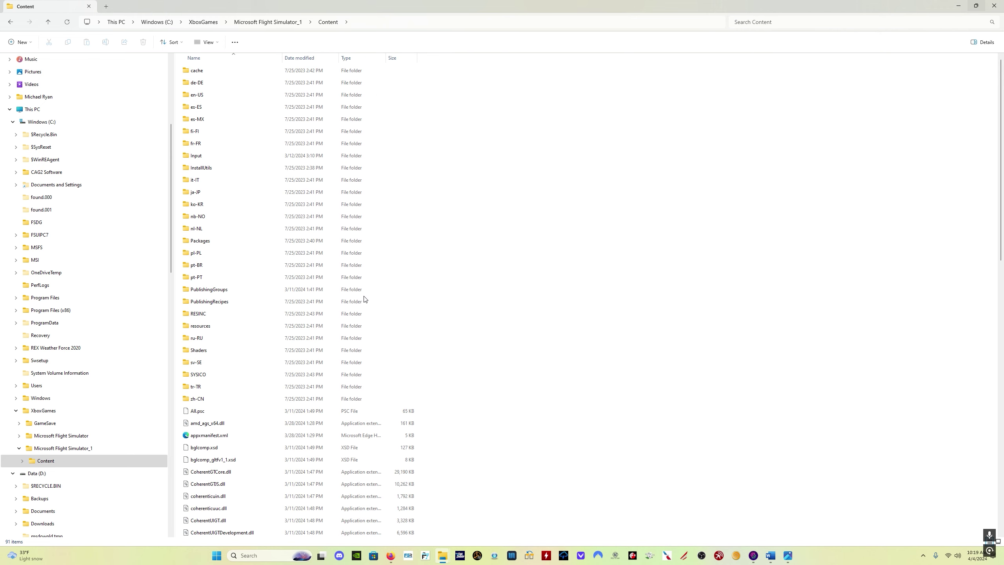
{"action": "scroll", "coordinate": [322, 356], "scroll_direction": "down", "scroll_amount": 6}
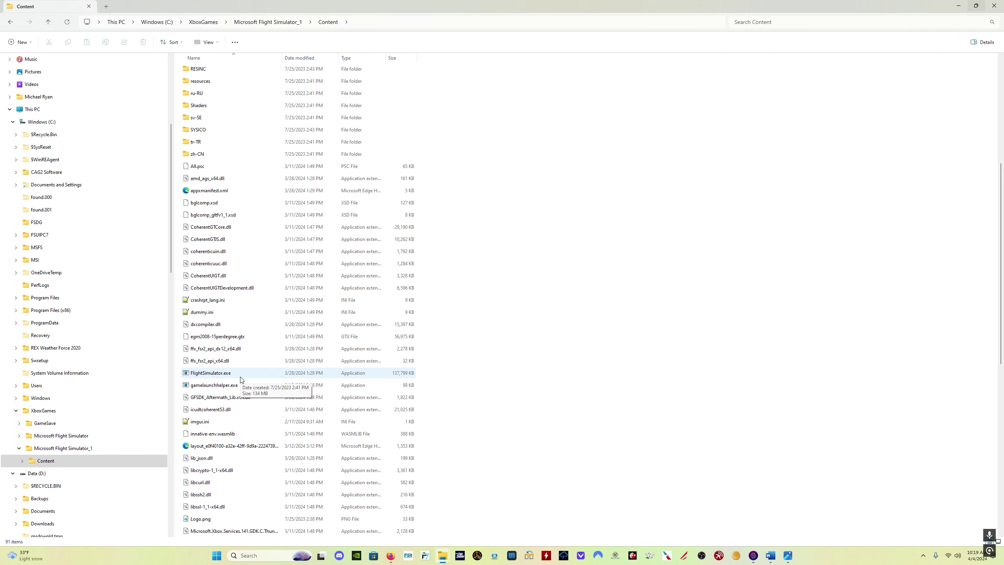
{"action": "key", "text": "alt+Tab"}
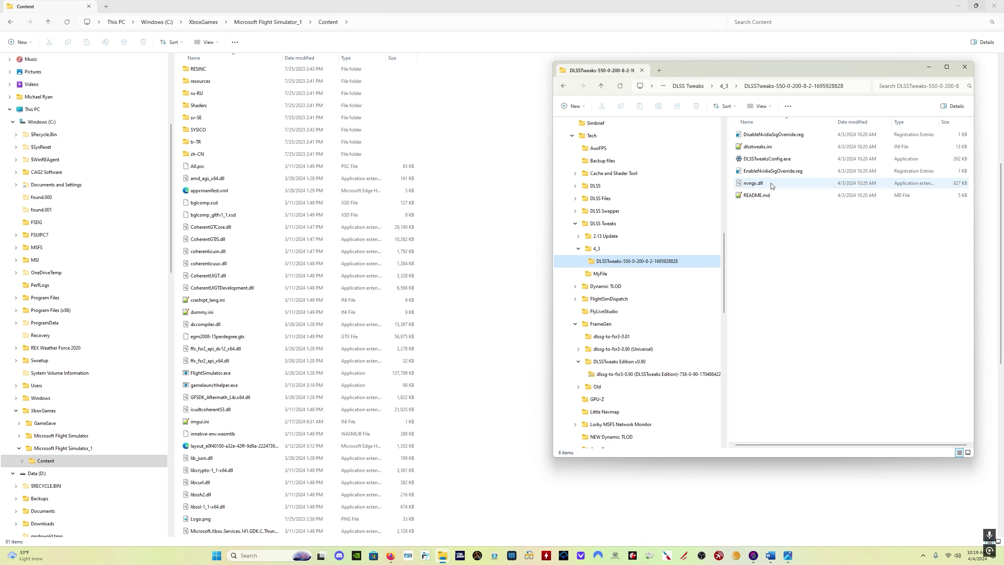
- Merge EnableNvidiaSigOverride.reg into the registry, approving the UAC and Registry Editor prompts
{"action": "mouse_move", "coordinate": [772, 186]}
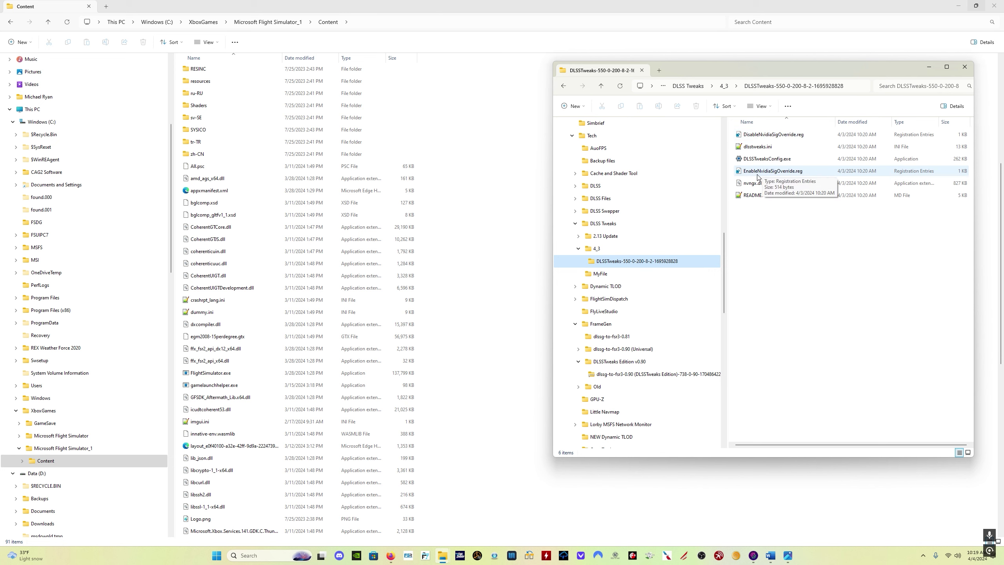
{"action": "right_click", "coordinate": [759, 170]}
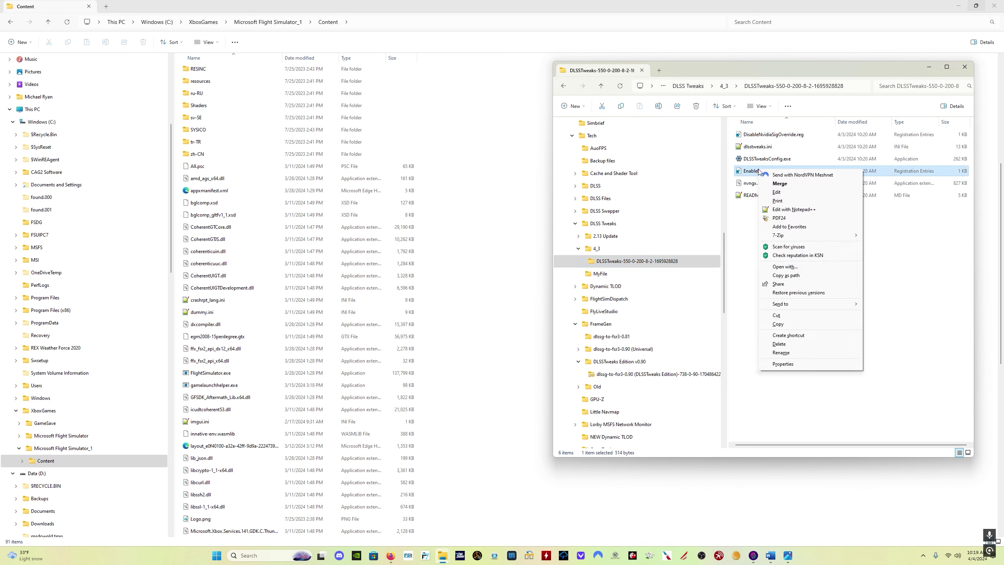
{"action": "left_click", "coordinate": [781, 184]}
{"action": "left_click", "coordinate": [528, 285]}
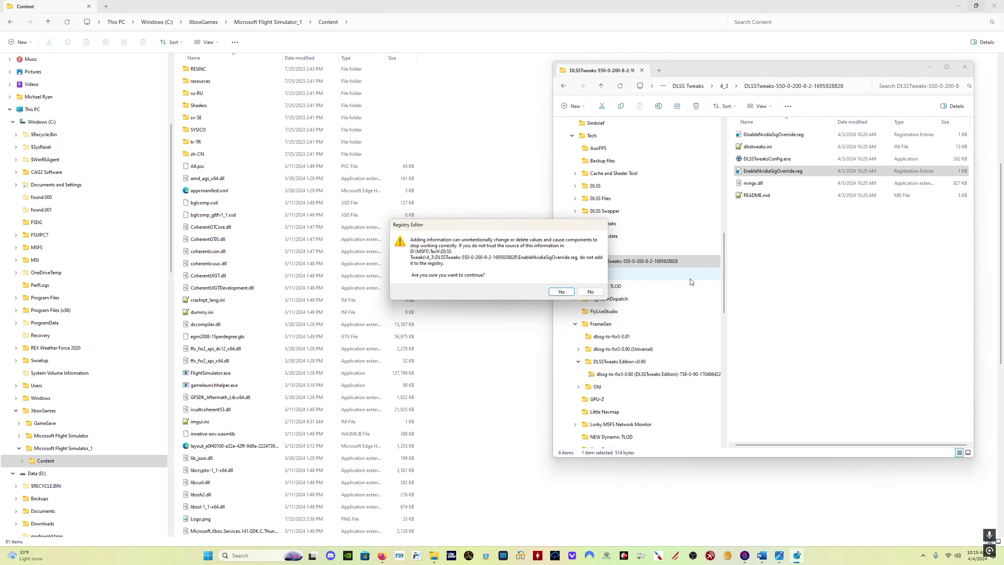
{"action": "left_click", "coordinate": [561, 291]}
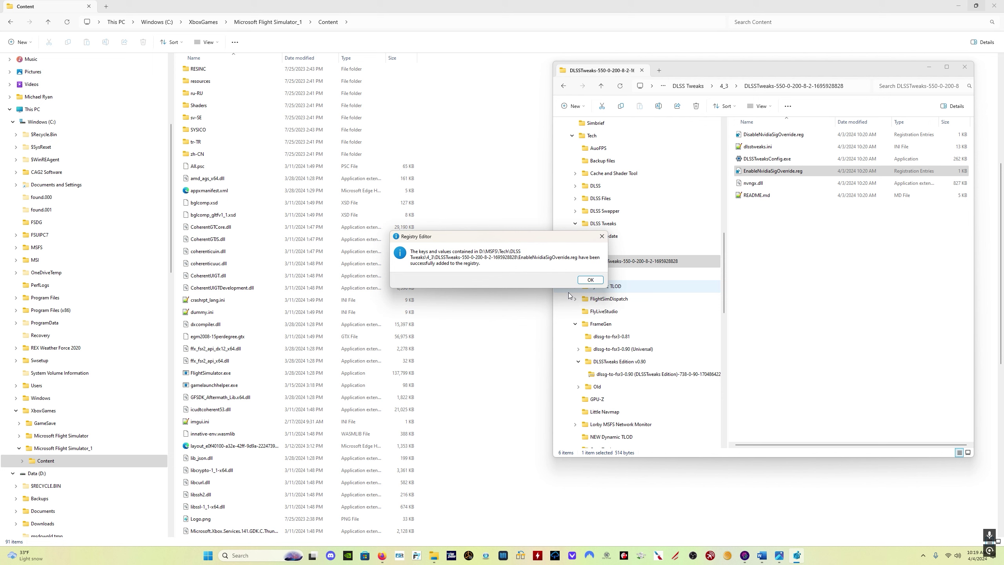
{"action": "left_click", "coordinate": [596, 282]}
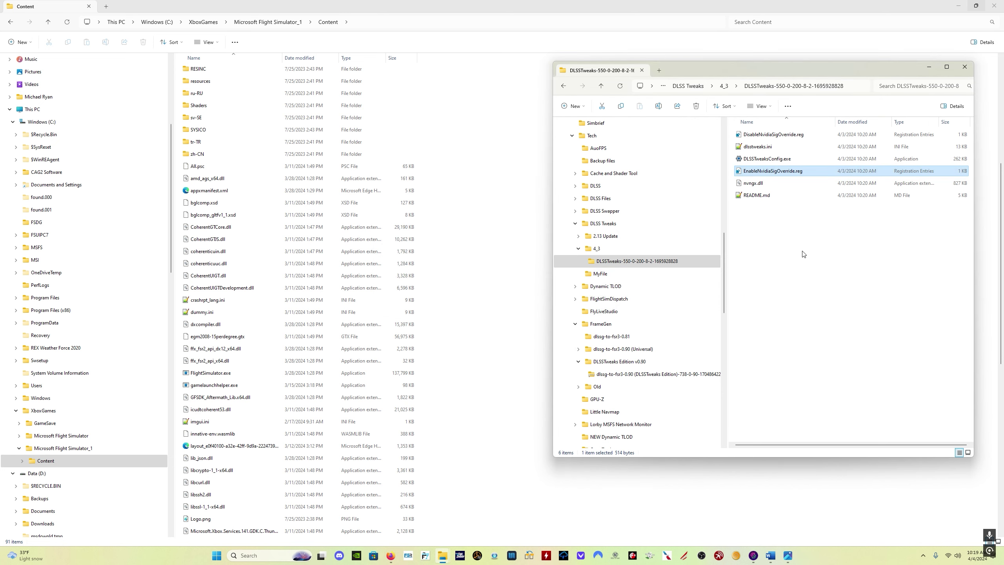
- Copy nvngx.dll and DLSSTweaksConfig.exe into the game's Content folder
{"action": "left_click", "coordinate": [767, 184]}
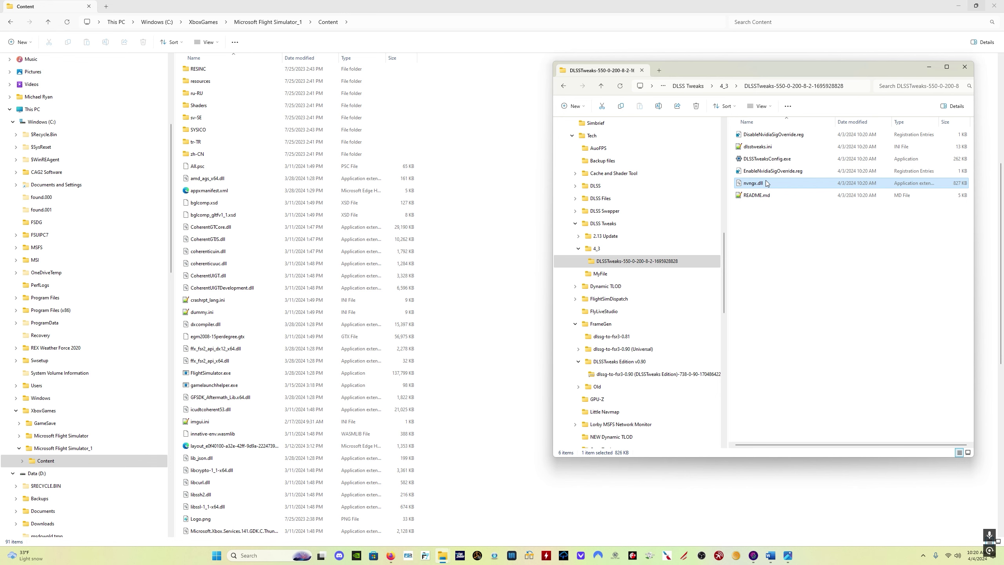
{"action": "left_click_drag", "start_coordinate": [766, 183], "coordinate": [446, 250]}
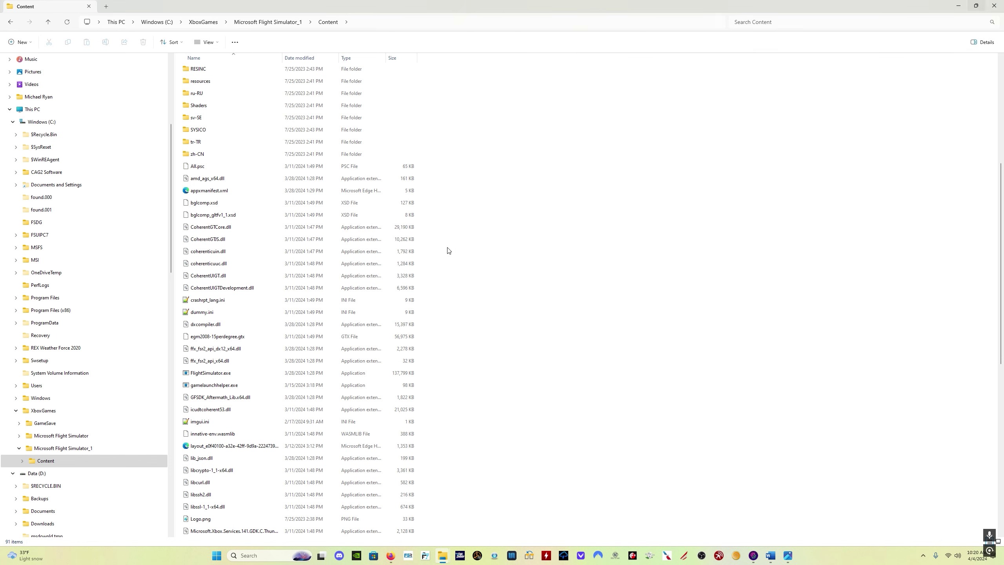
{"action": "key", "text": "alt+Tab"}
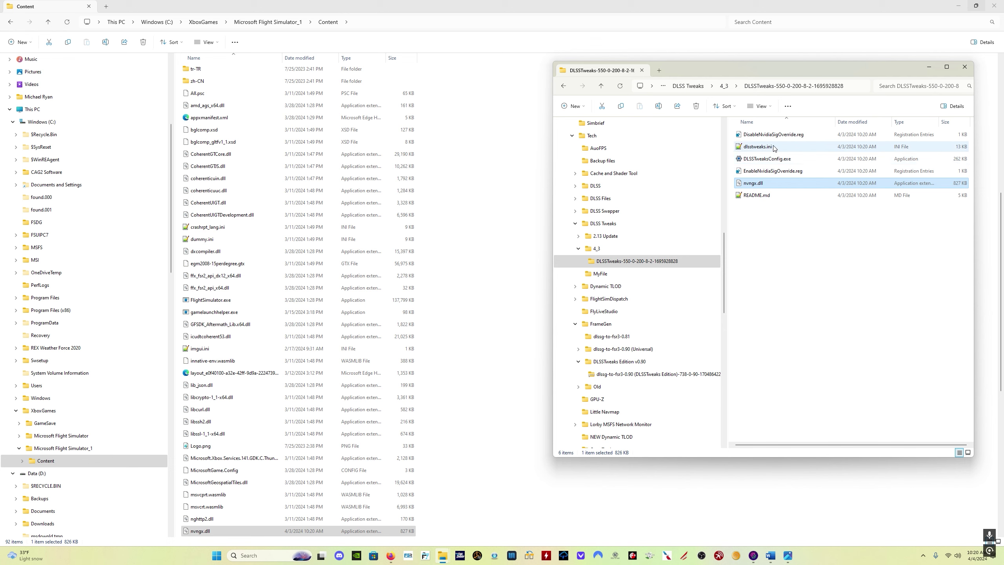
{"action": "left_click", "coordinate": [782, 160]}
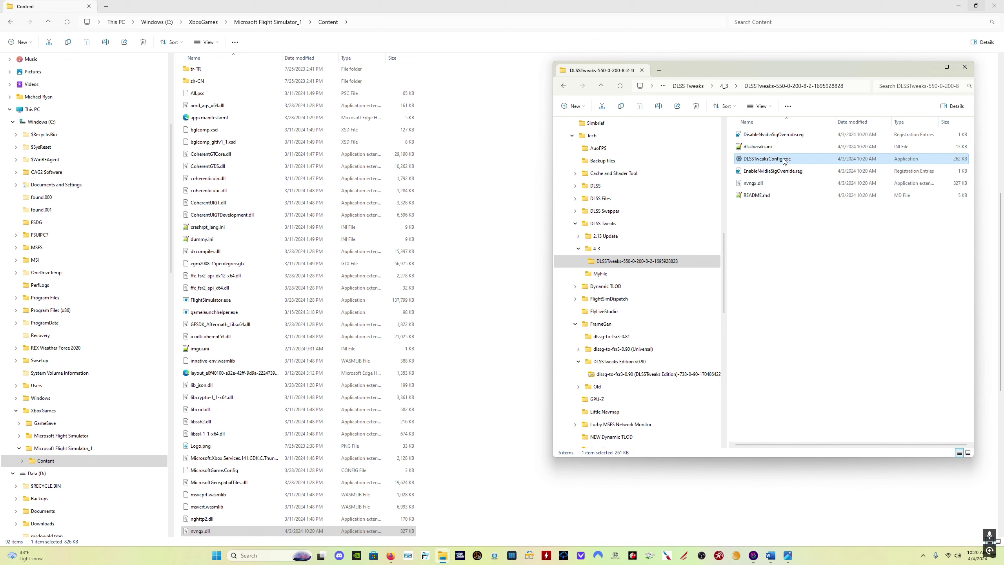
{"action": "left_click_drag", "start_coordinate": [800, 159], "coordinate": [425, 245]}
- Copy dlsstweaks.ini into the Content folder as well
{"action": "left_click", "coordinate": [726, 208]}
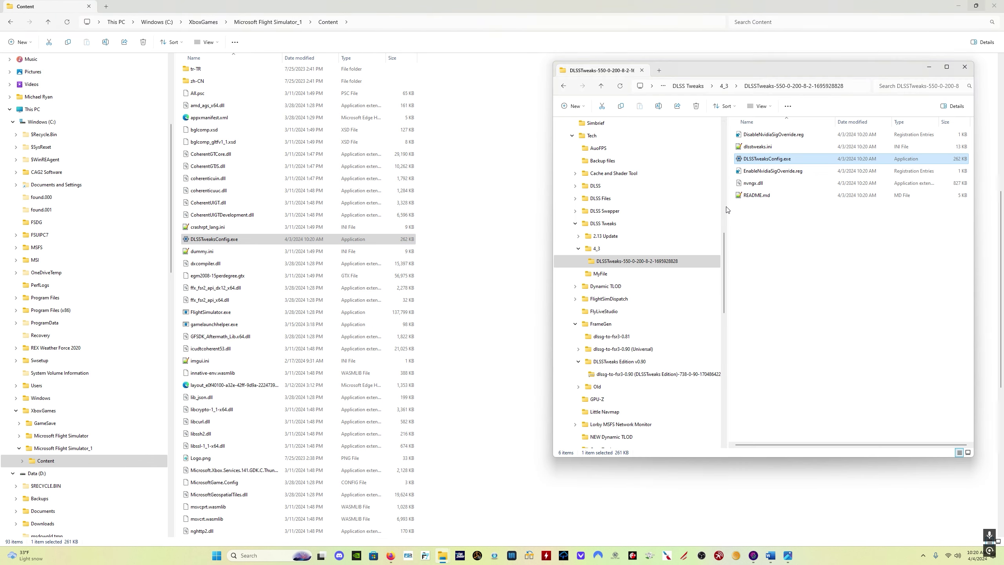
{"action": "left_click", "coordinate": [788, 150]}
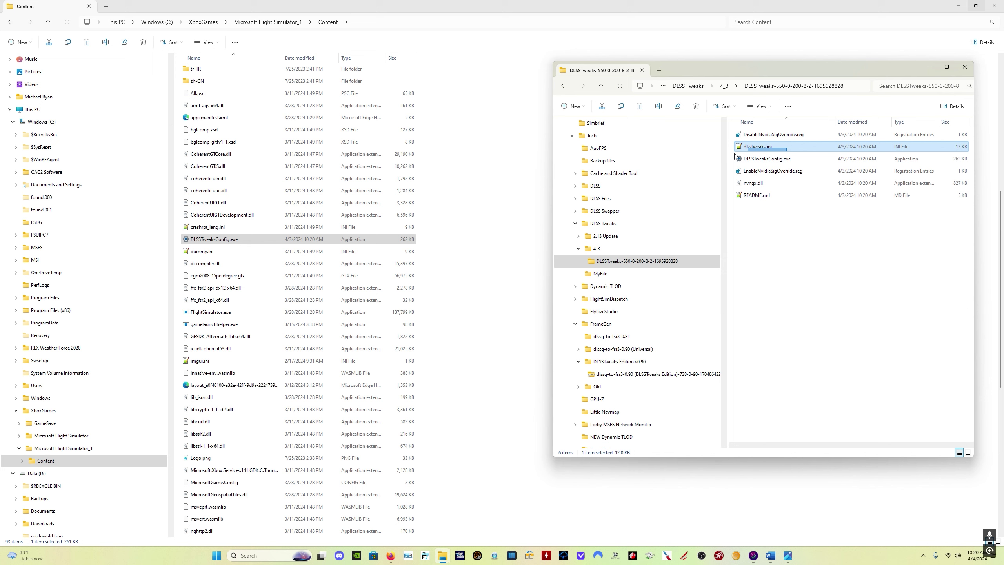
{"action": "key", "text": "shift+Down"}
{"action": "key", "text": "shift+Down"}
{"action": "left_click", "coordinate": [779, 147]}
{"action": "left_click_drag", "start_coordinate": [779, 147], "coordinate": [488, 213]}
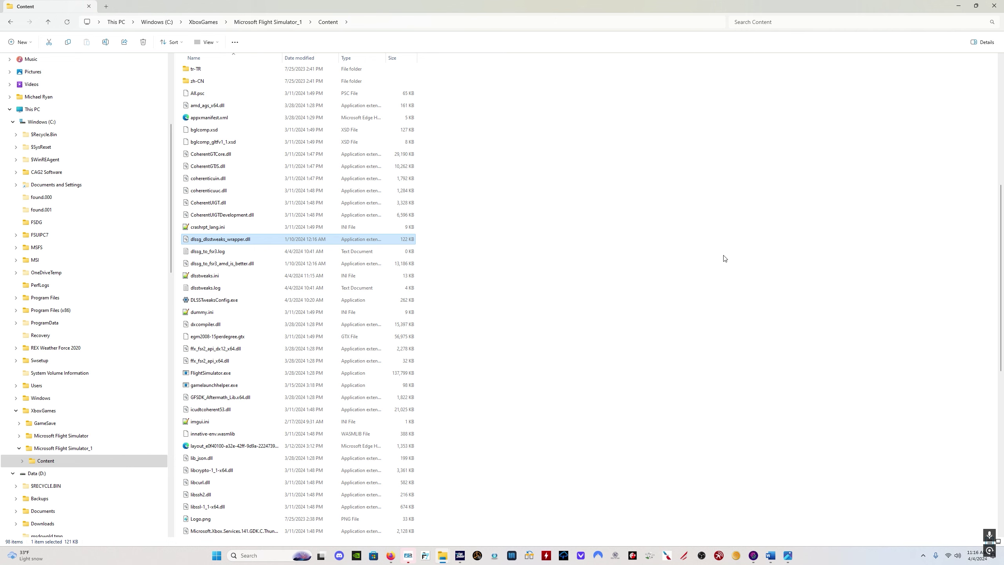
- Launch DLSSTweaksConfig.exe from Content, allow it to run, and maximize the tool
{"action": "double_click", "coordinate": [245, 304]}
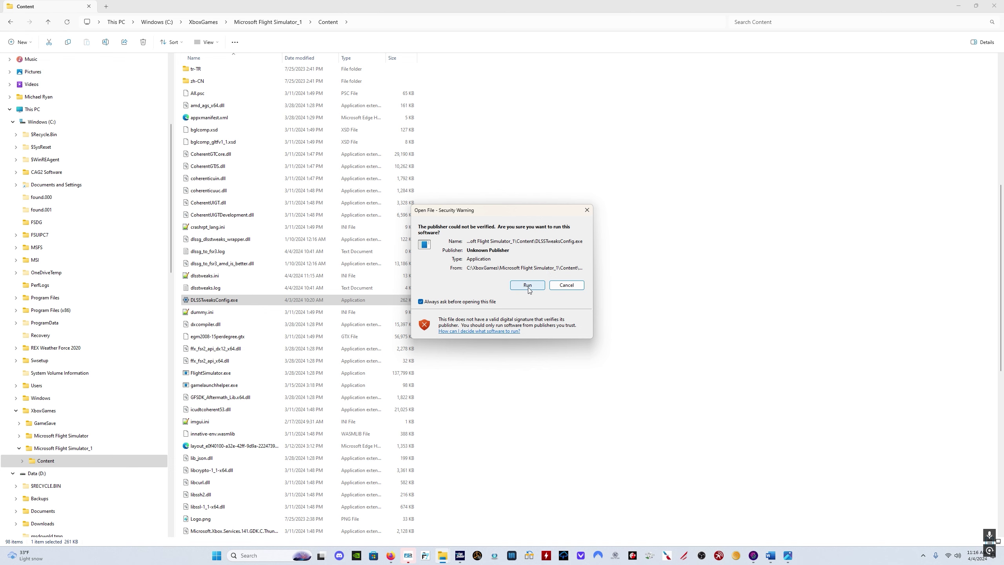
{"action": "left_click", "coordinate": [529, 285]}
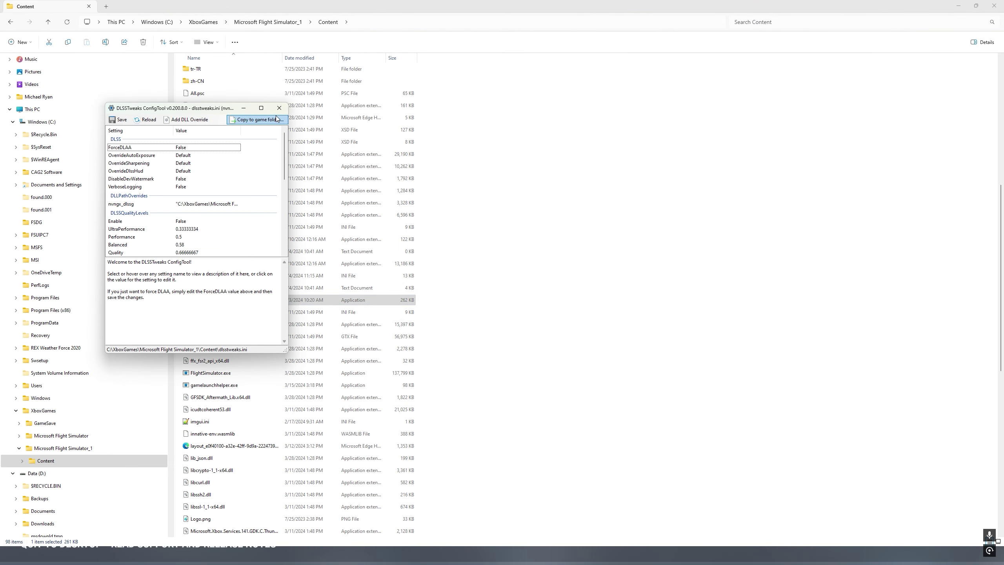
{"action": "left_click", "coordinate": [261, 108]}
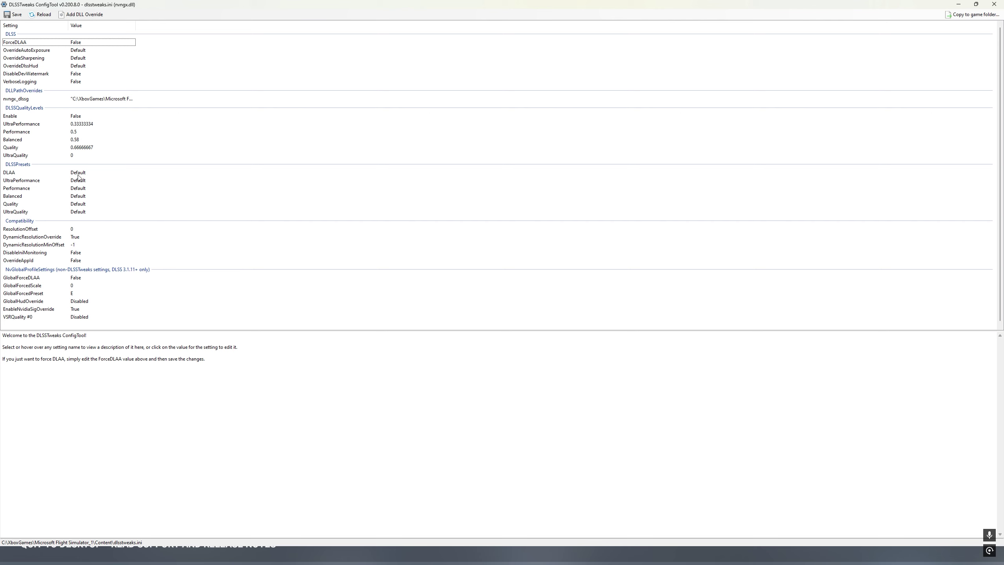
{"action": "mouse_move", "coordinate": [27, 170]}
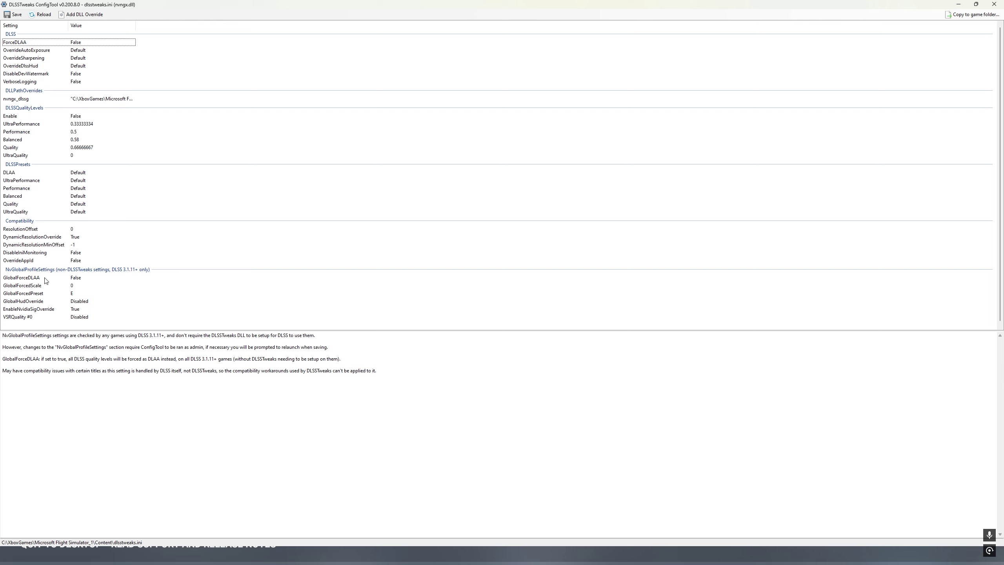
{"action": "mouse_move", "coordinate": [20, 293]}
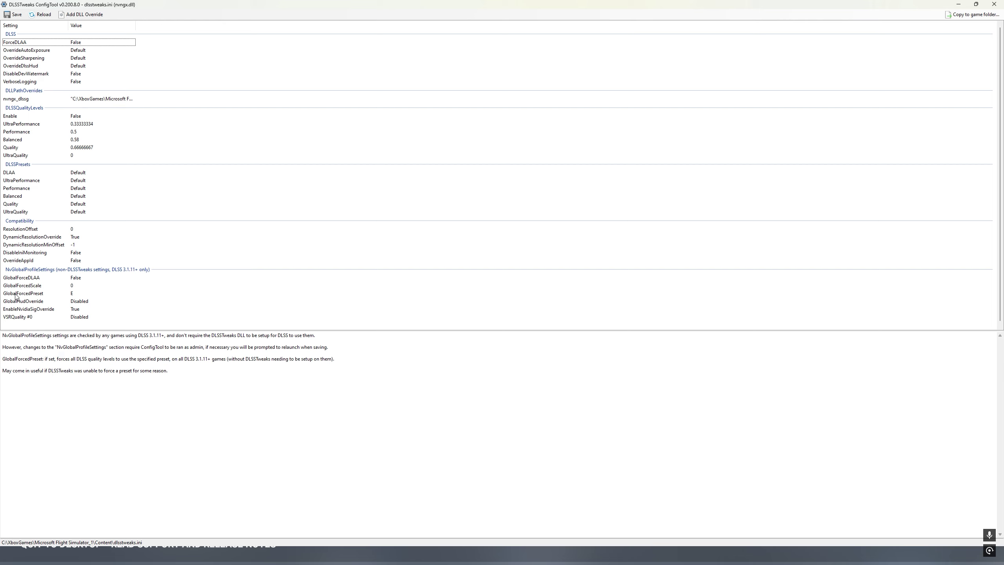
- Set the DLAA, UltraPerformance and Performance presets to E
{"action": "left_click", "coordinate": [86, 175]}
{"action": "left_click", "coordinate": [85, 174]}
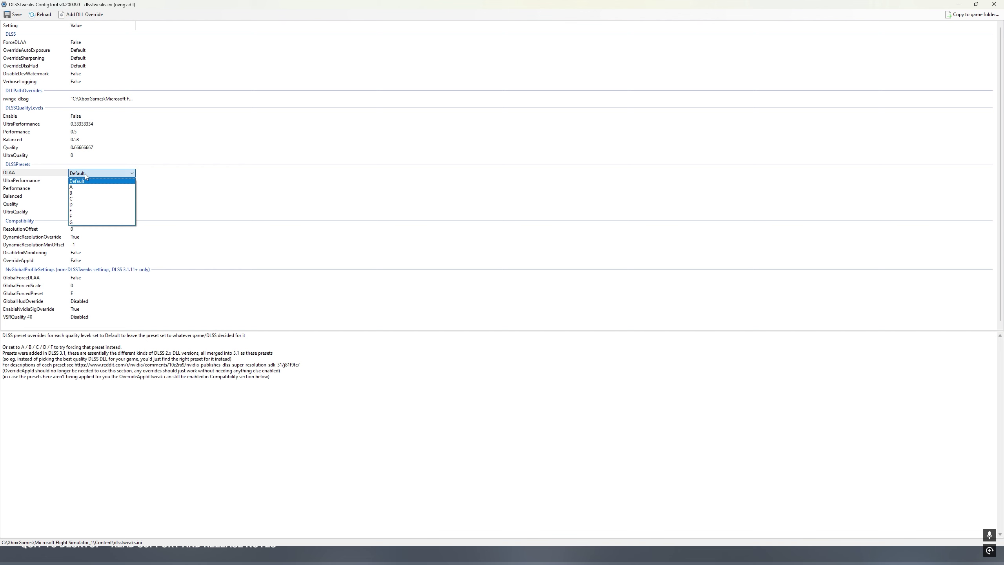
{"action": "left_click", "coordinate": [86, 211]}
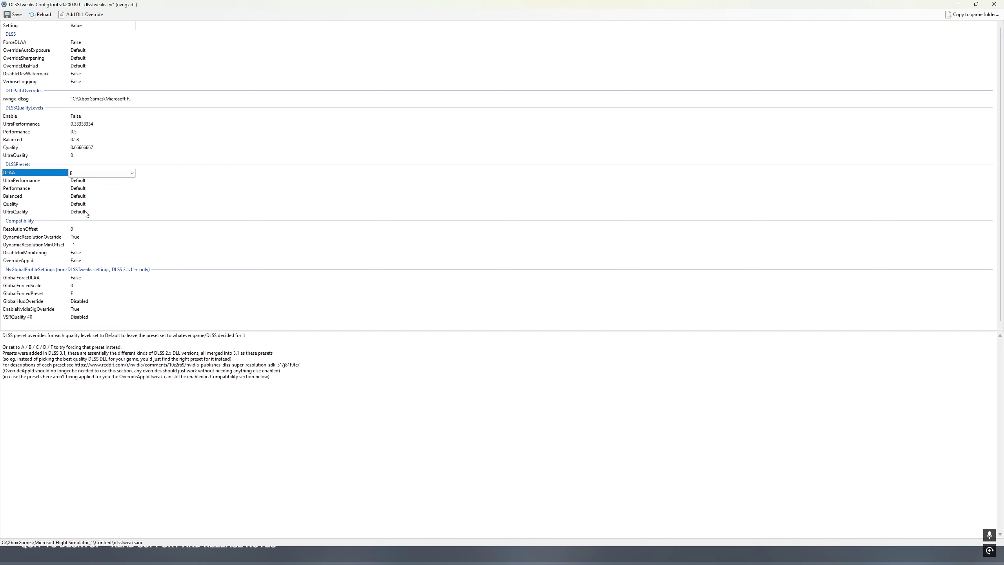
{"action": "left_click", "coordinate": [82, 182]}
{"action": "left_click", "coordinate": [83, 182]}
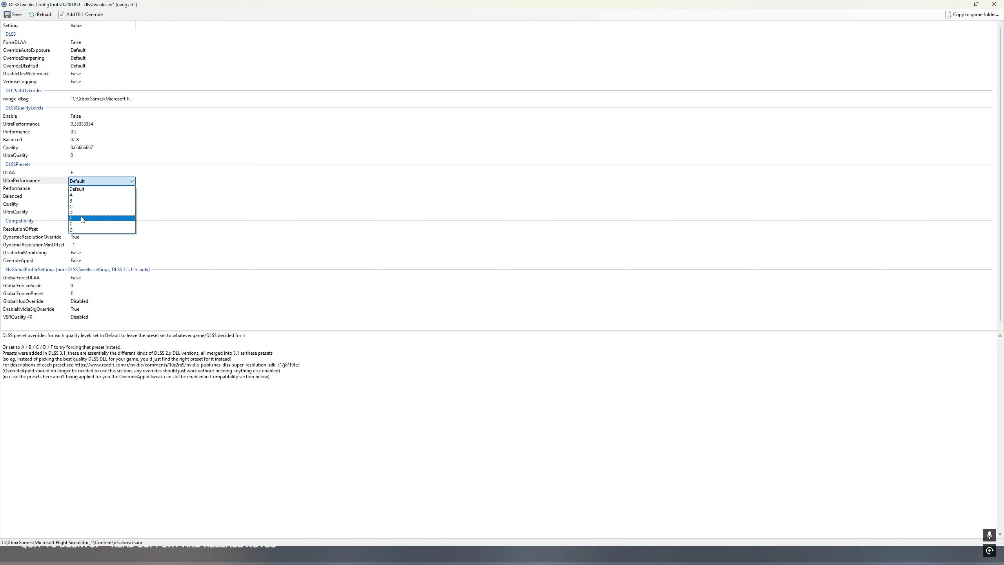
{"action": "left_click", "coordinate": [83, 217]}
{"action": "left_click", "coordinate": [84, 190]}
{"action": "left_click", "coordinate": [84, 190]}
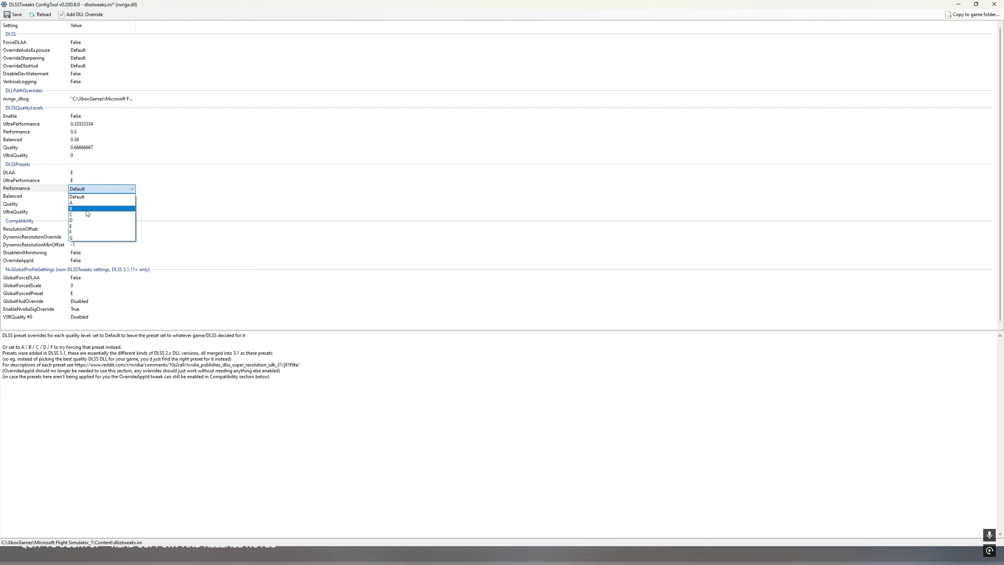
{"action": "left_click", "coordinate": [89, 232]}
{"action": "left_click", "coordinate": [86, 191]}
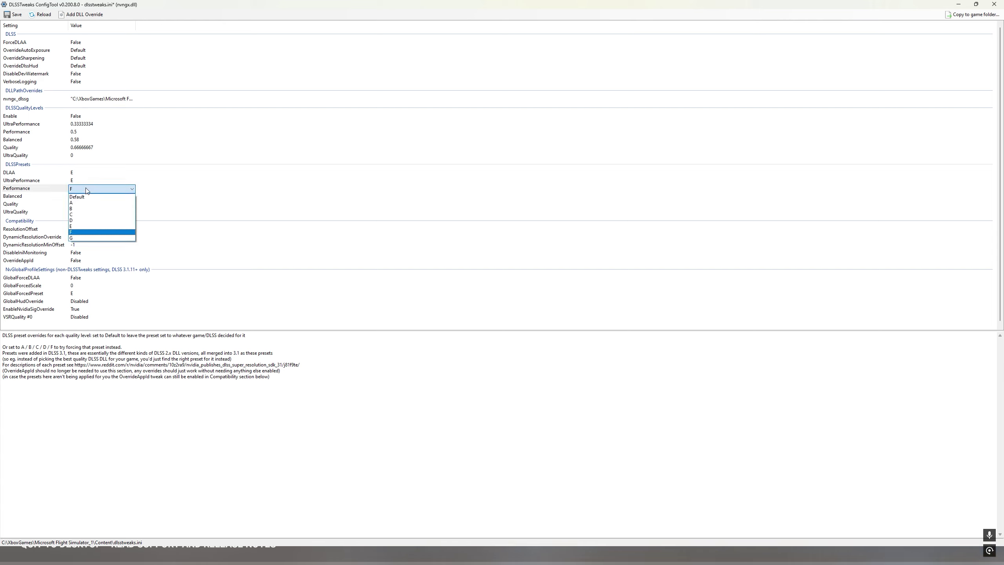
{"action": "left_click", "coordinate": [89, 226]}
- Set the Balanced, Quality and UltraQuality presets to E, then save and close the tool
{"action": "left_click", "coordinate": [86, 197]}
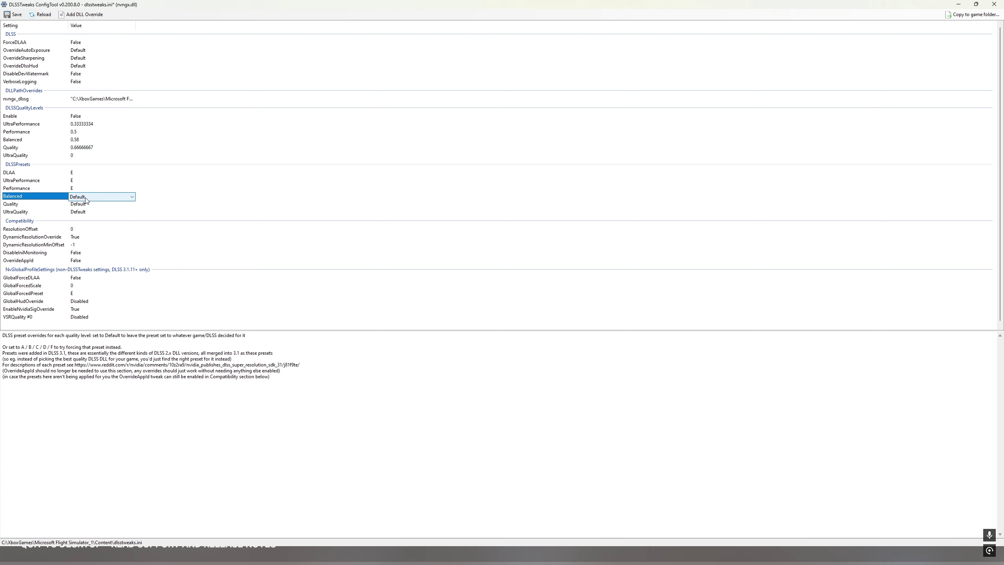
{"action": "left_click", "coordinate": [86, 197]}
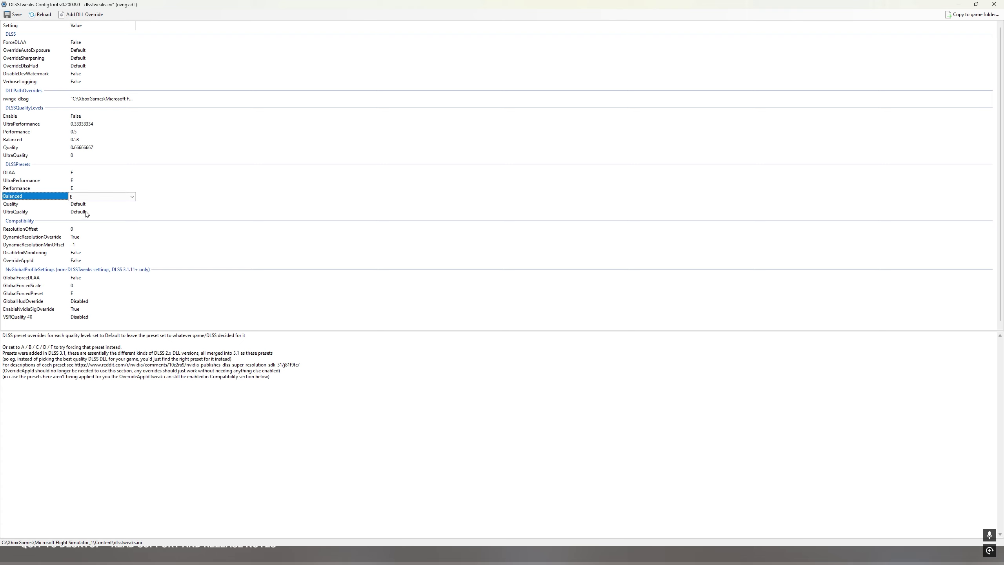
{"action": "left_click", "coordinate": [86, 204]}
{"action": "left_click", "coordinate": [86, 204]}
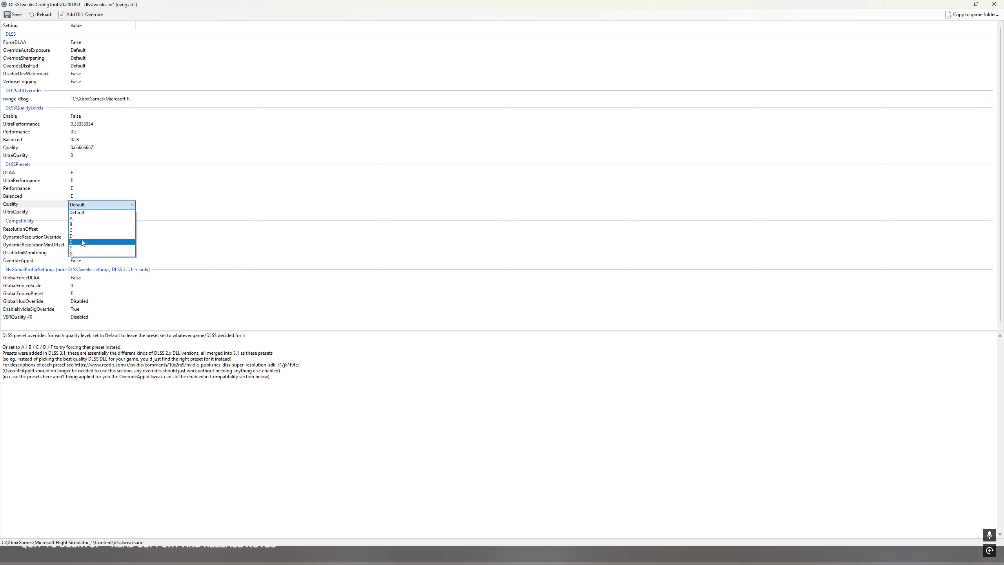
{"action": "left_click", "coordinate": [83, 242]}
{"action": "left_click", "coordinate": [87, 213]}
{"action": "left_click", "coordinate": [87, 213]}
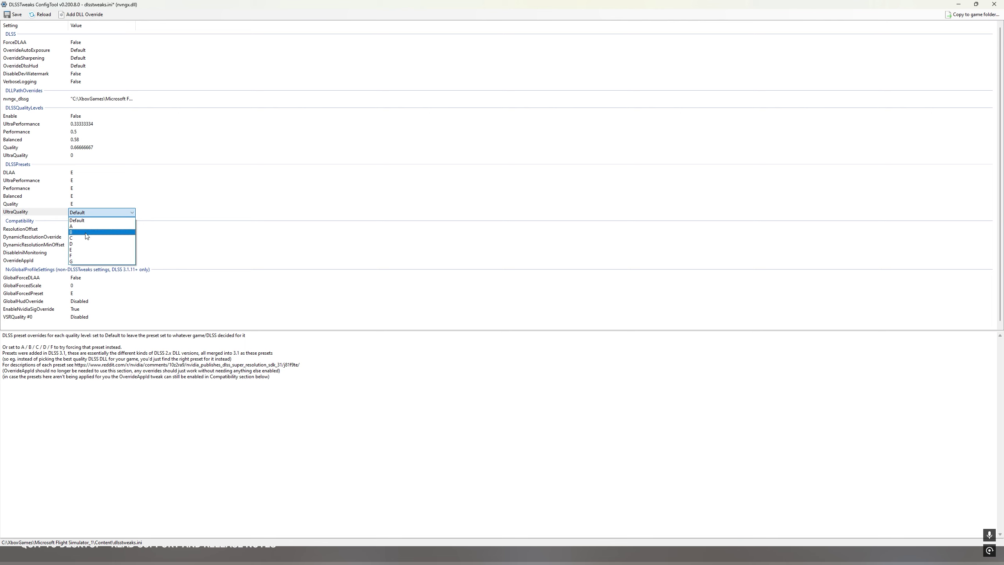
{"action": "left_click", "coordinate": [87, 249]}
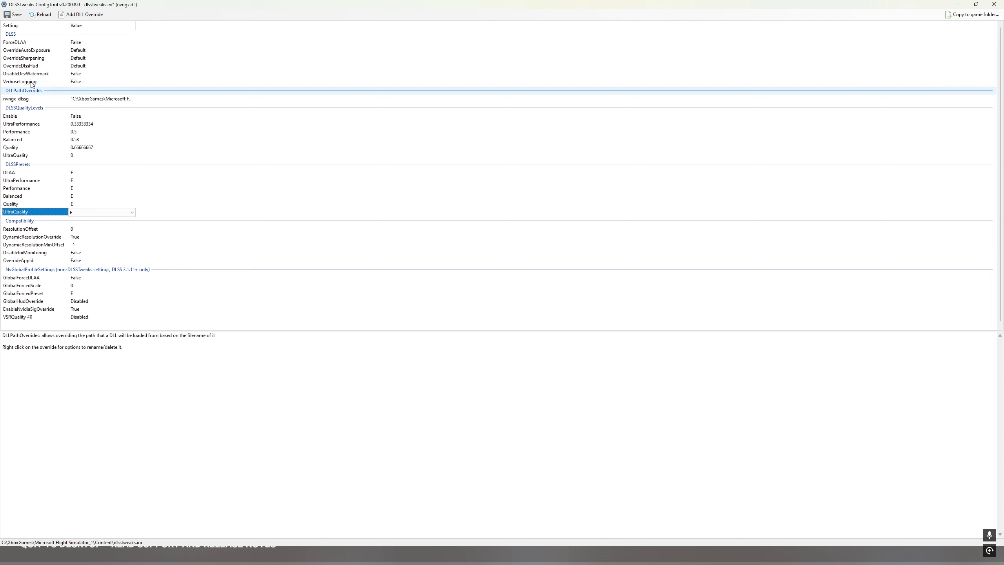
{"action": "left_click", "coordinate": [14, 15]}
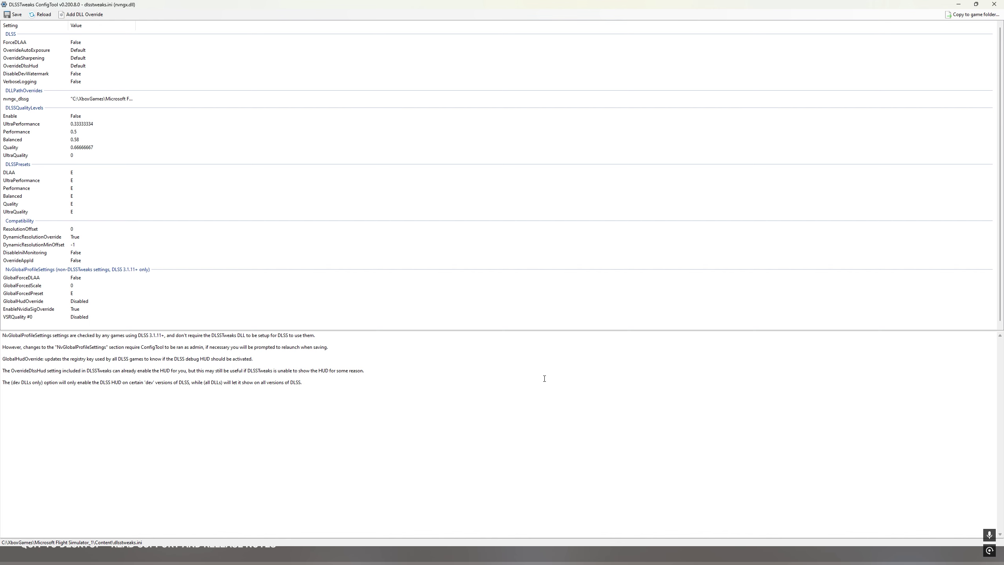
{"action": "left_click", "coordinate": [995, 4]}
- Close Explorer and download the 3.7.0 frame generation zip from US-4 into DLSS Files
{"action": "left_click", "coordinate": [995, 4]}
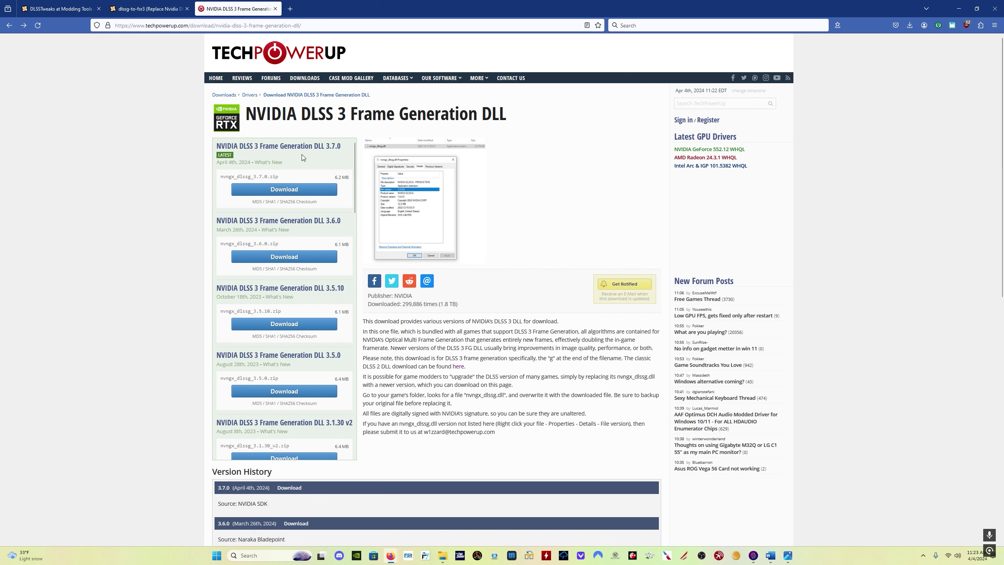
{"action": "left_click", "coordinate": [279, 193]}
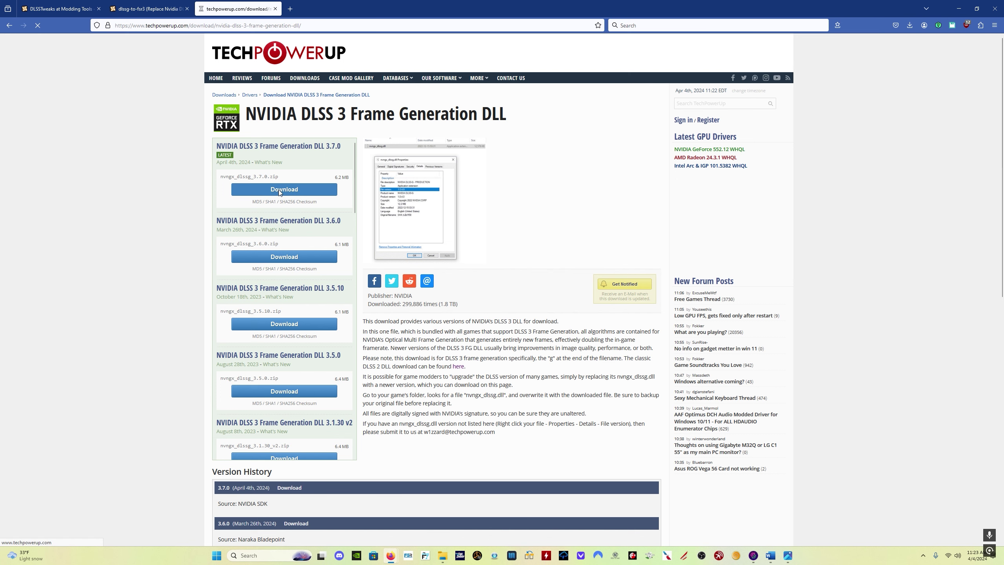
{"action": "left_click", "coordinate": [271, 236]}
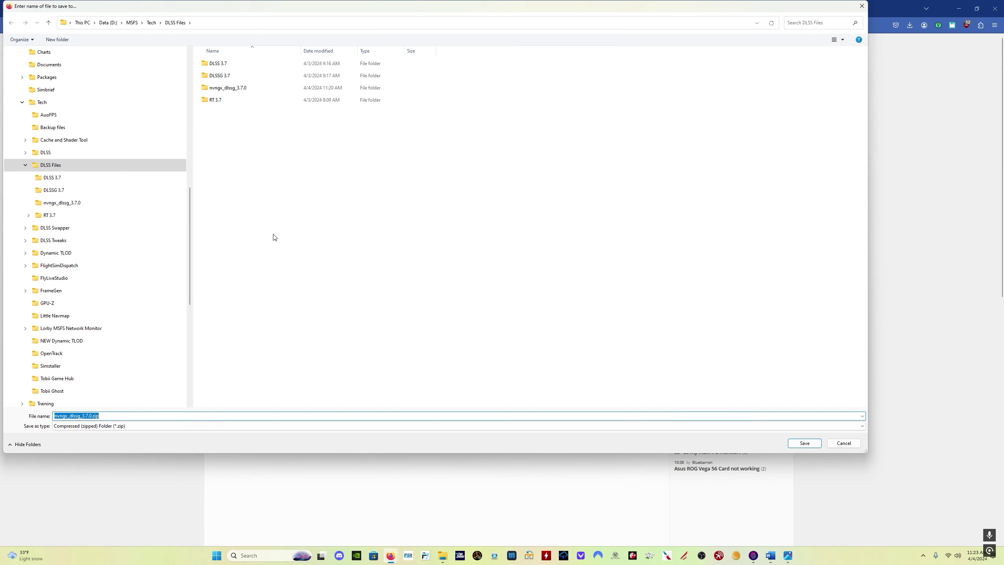
{"action": "left_click", "coordinate": [795, 442]}
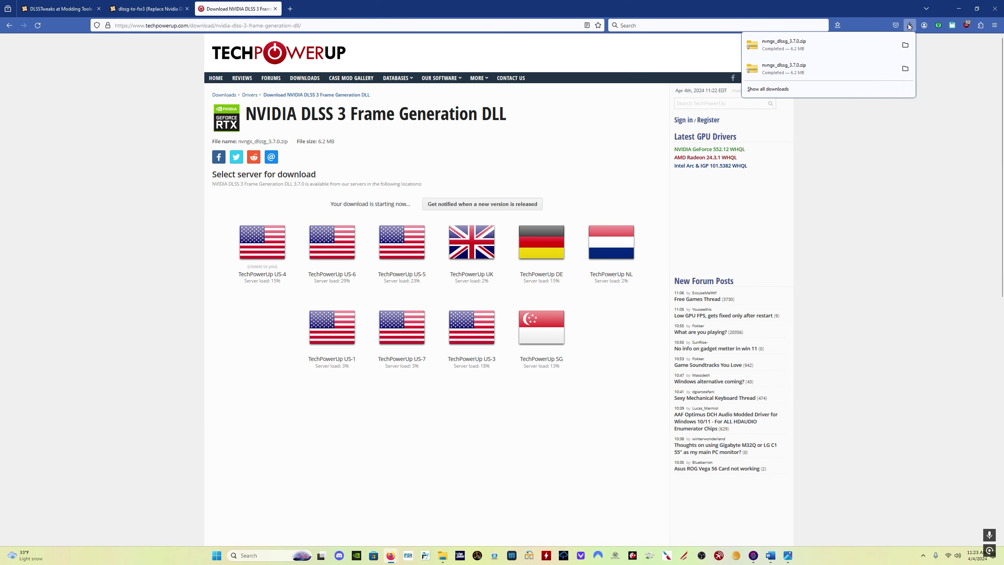
- Extract nvngx_dlssg_3.7.0.zip to its suggested folder, replacing the existing nvngx_dlssg.dll
{"action": "left_click", "coordinate": [908, 45]}
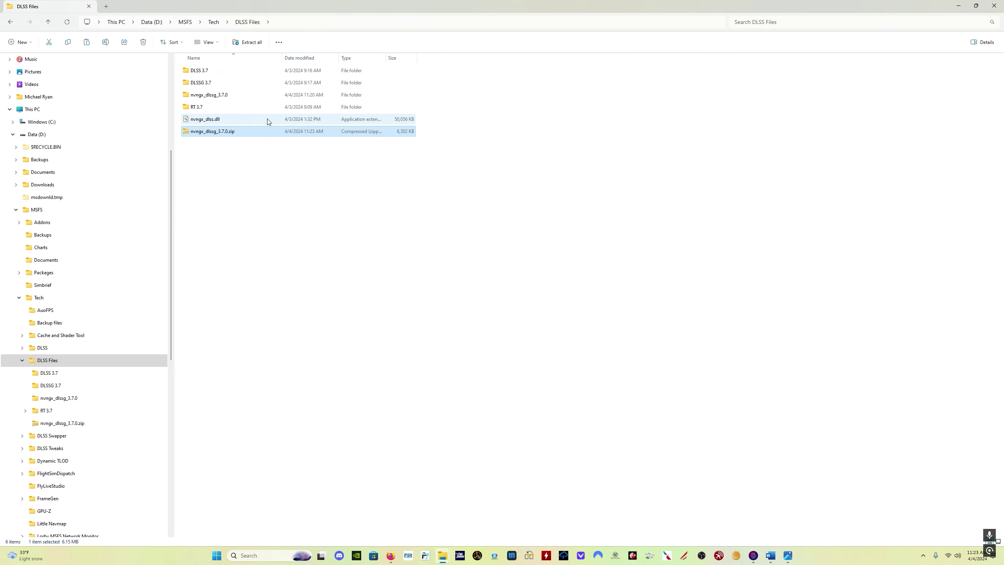
{"action": "right_click", "coordinate": [250, 135]}
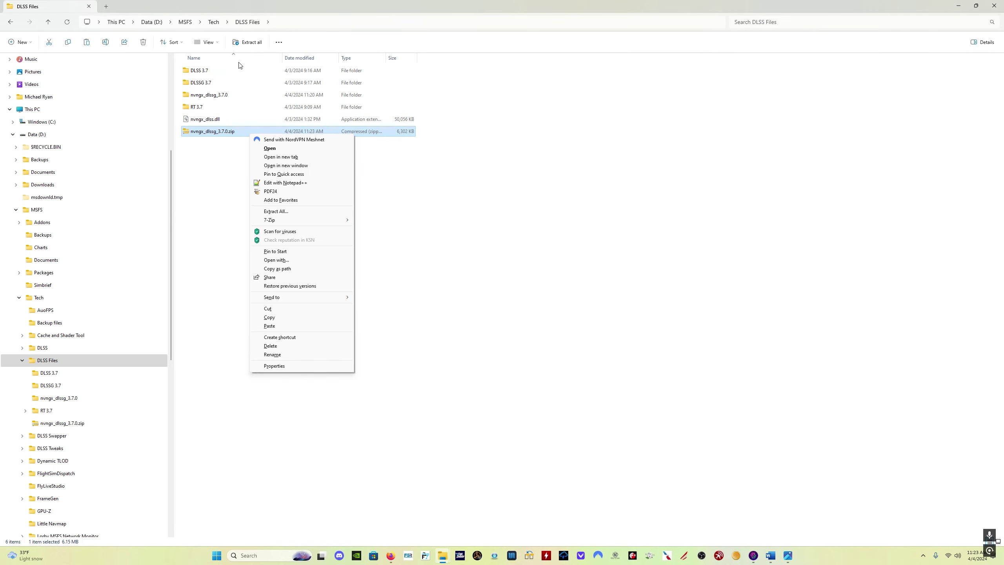
{"action": "left_click", "coordinate": [241, 42]}
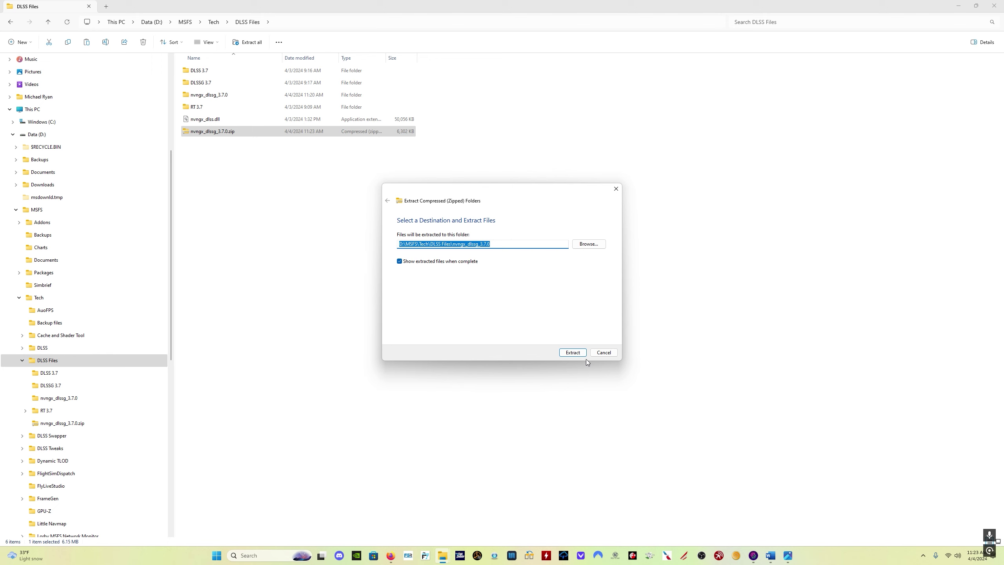
{"action": "left_click", "coordinate": [572, 351]}
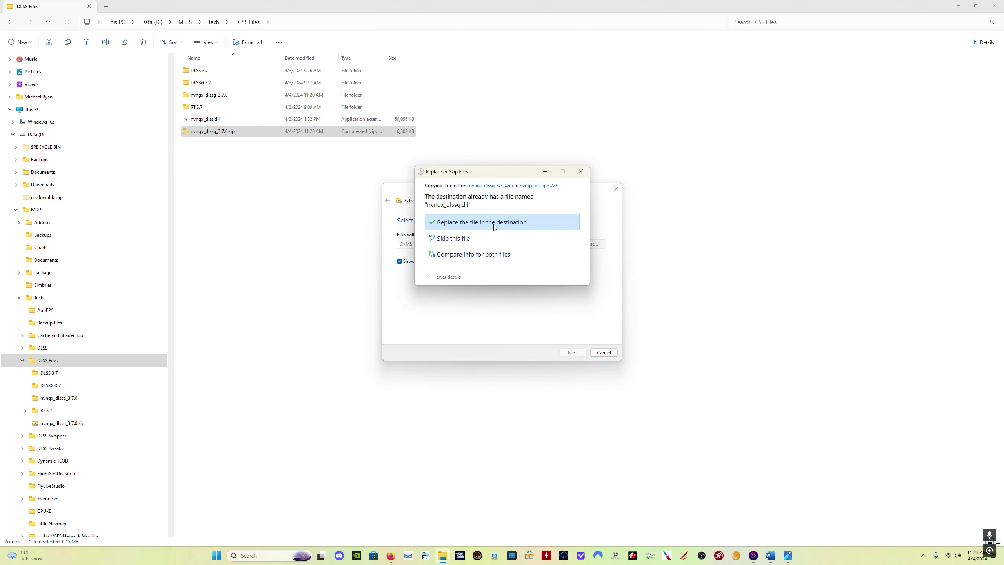
{"action": "left_click", "coordinate": [494, 223]}
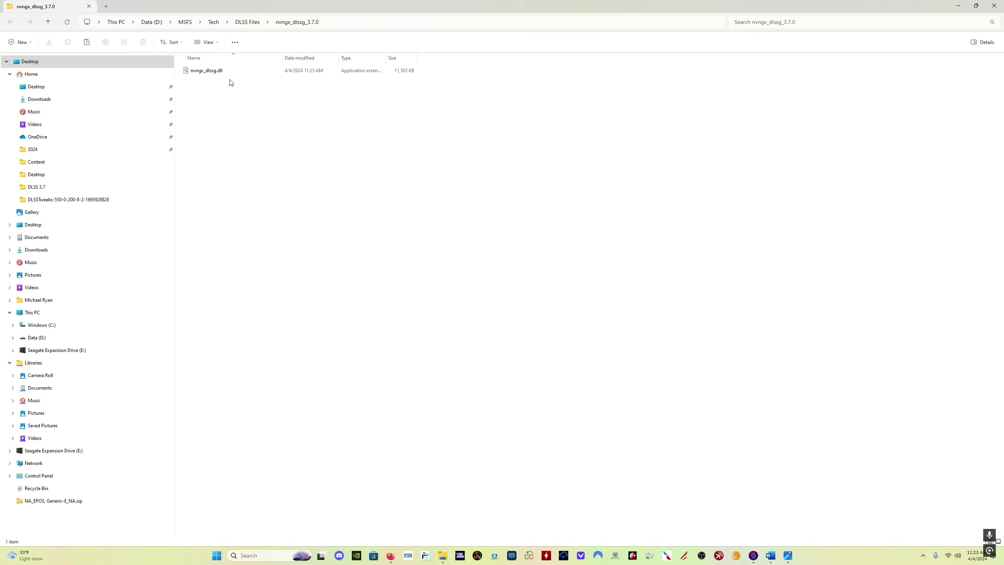
- Drag the 3.7.0 nvngx_dlssg.dll into the game's Content folder, replacing the old copy
{"action": "left_click", "coordinate": [976, 6]}
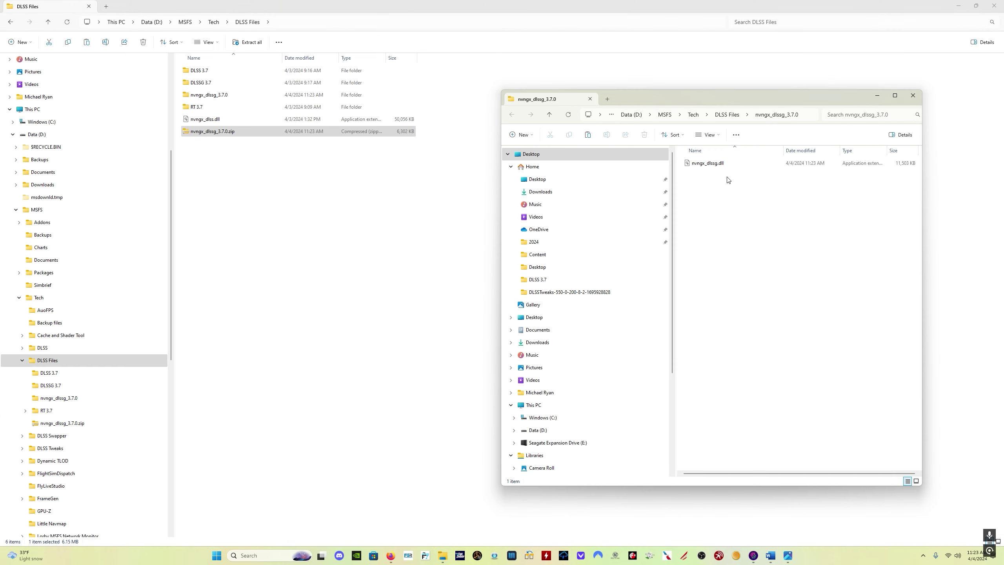
{"action": "key", "text": "alt+Tab"}
{"action": "key", "text": "alt+Tab"}
{"action": "key", "text": "alt+Tab"}
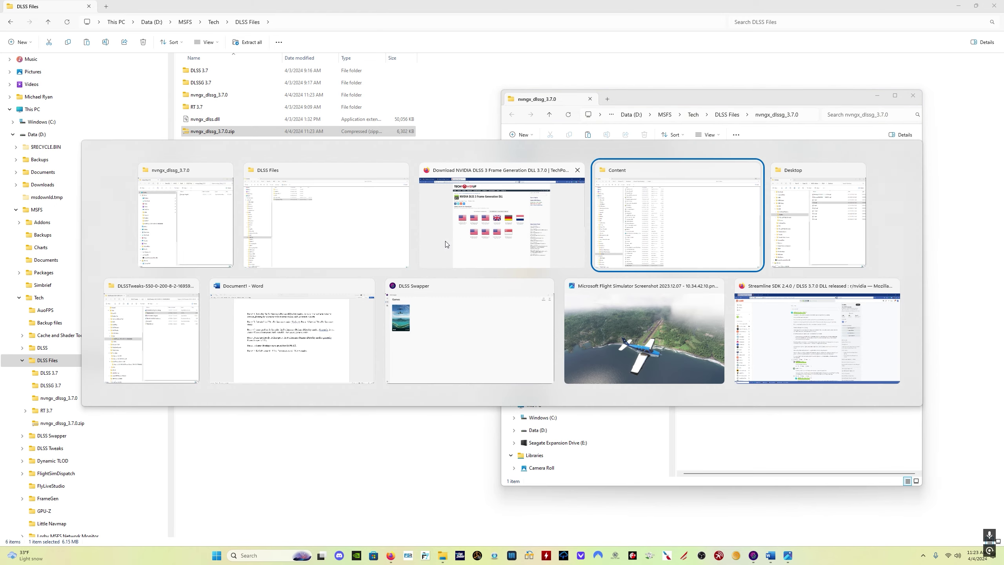
{"action": "key", "text": "alt+Tab"}
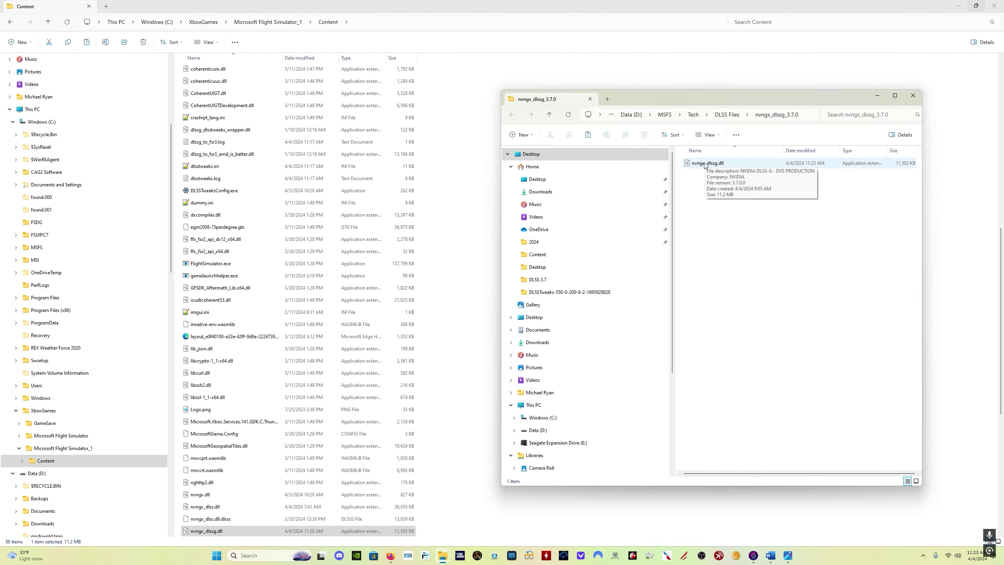
{"action": "left_click_drag", "start_coordinate": [706, 163], "coordinate": [465, 223]}
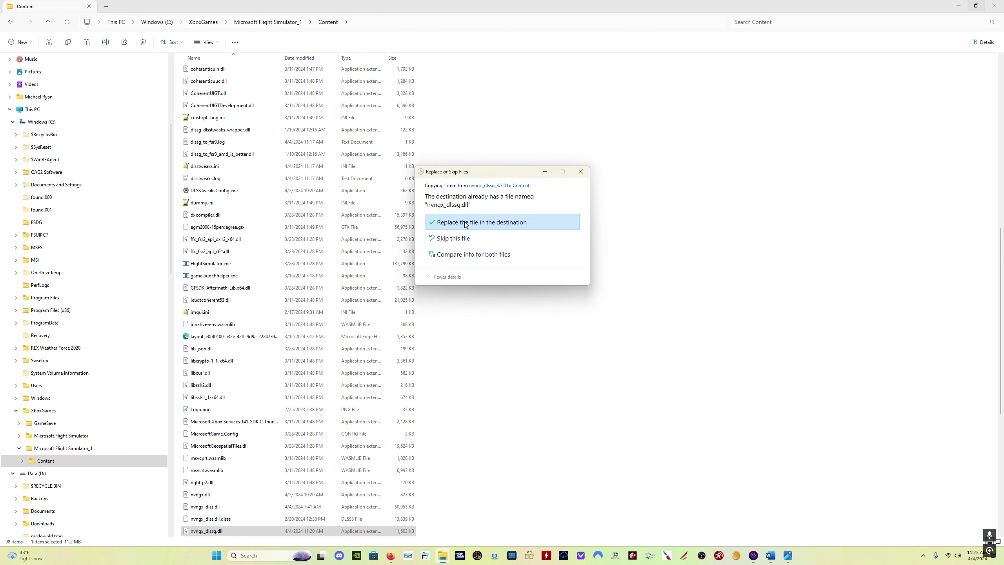
{"action": "left_click", "coordinate": [488, 224]}
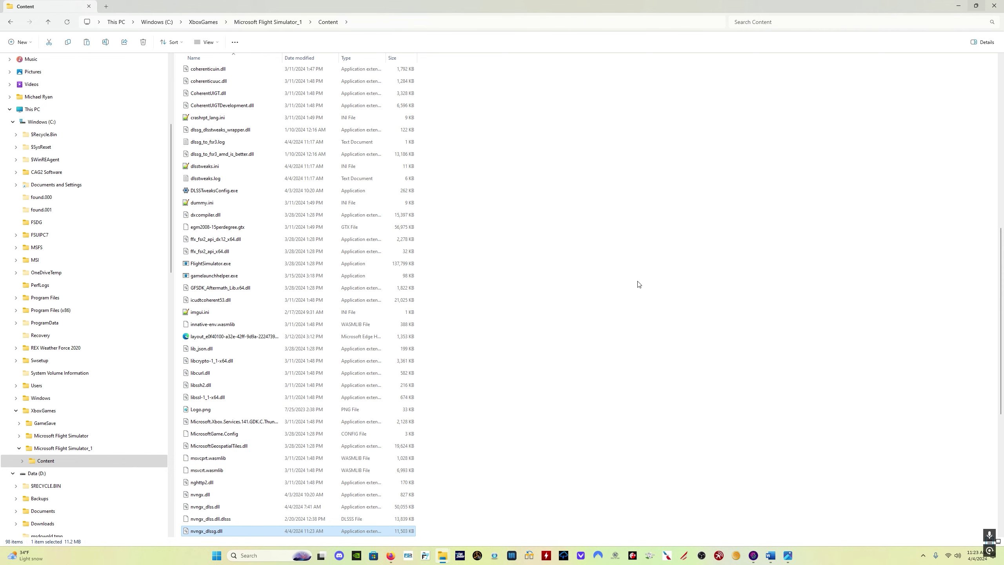
- In DLSS Swapper, check the Library, then swap the flight simulator's DLSS to 3.7.0.0
{"action": "left_click", "coordinate": [753, 556]}
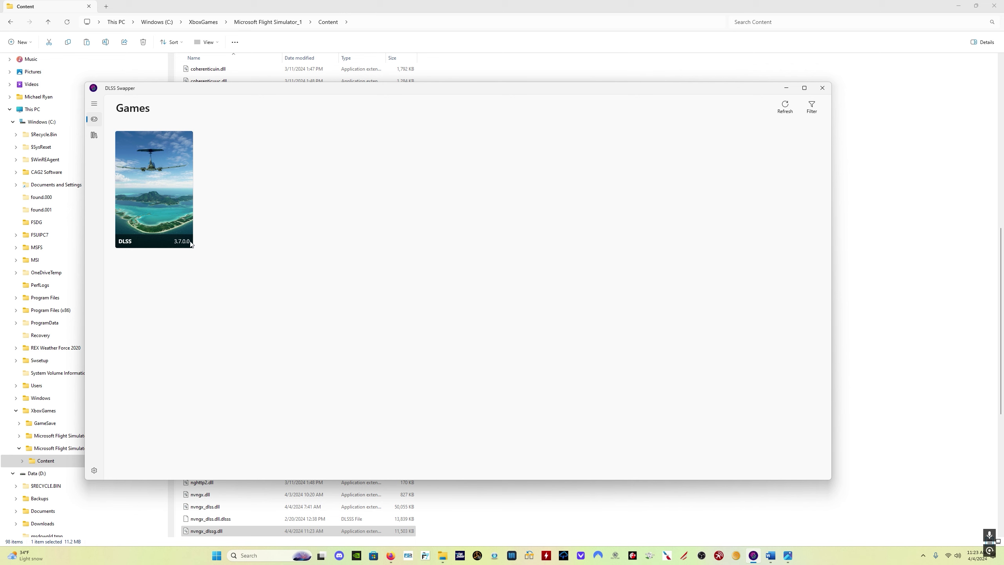
{"action": "left_click", "coordinate": [93, 136]}
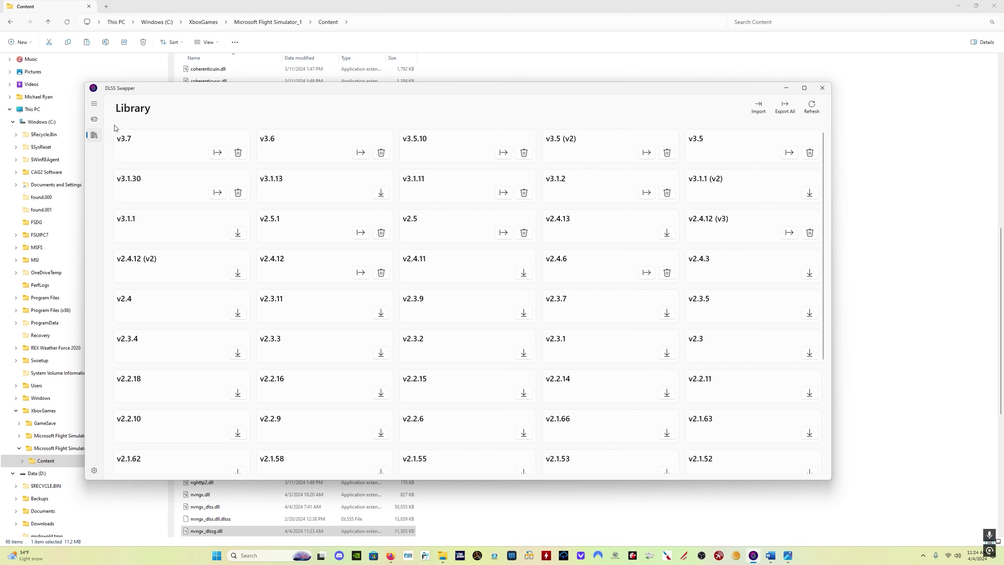
{"action": "left_click", "coordinate": [95, 121]}
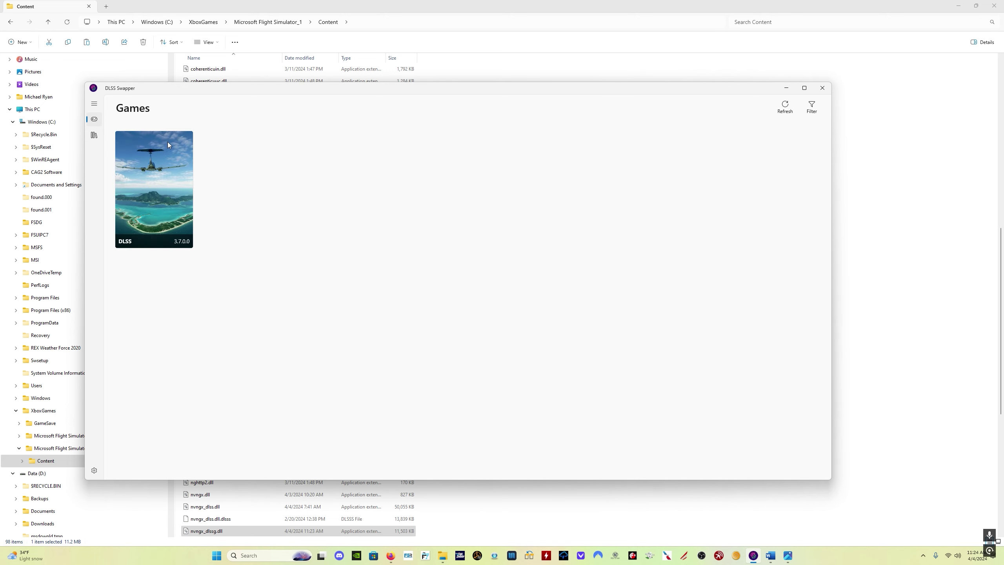
{"action": "left_click", "coordinate": [151, 183]}
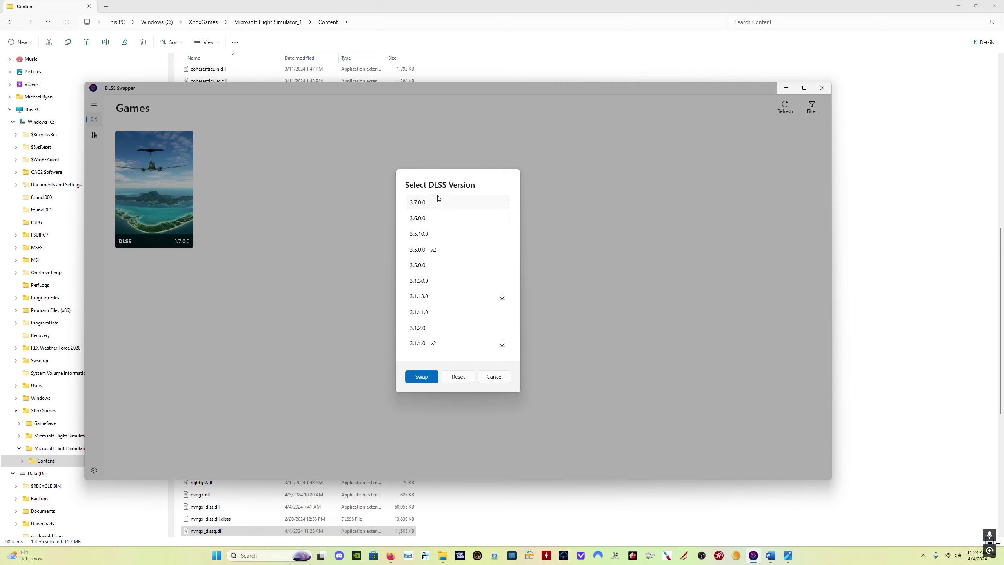
{"action": "left_click", "coordinate": [430, 381]}
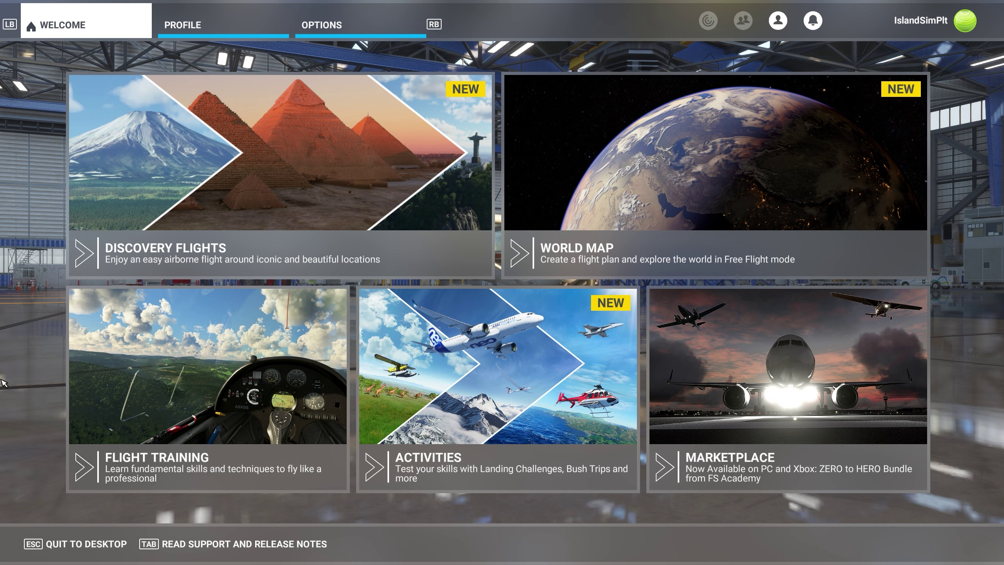
- Open OPTIONS > General Options to check DLAA and Frame Generation, then switch away
{"action": "left_click", "coordinate": [367, 20]}
{"action": "left_click", "coordinate": [183, 322]}
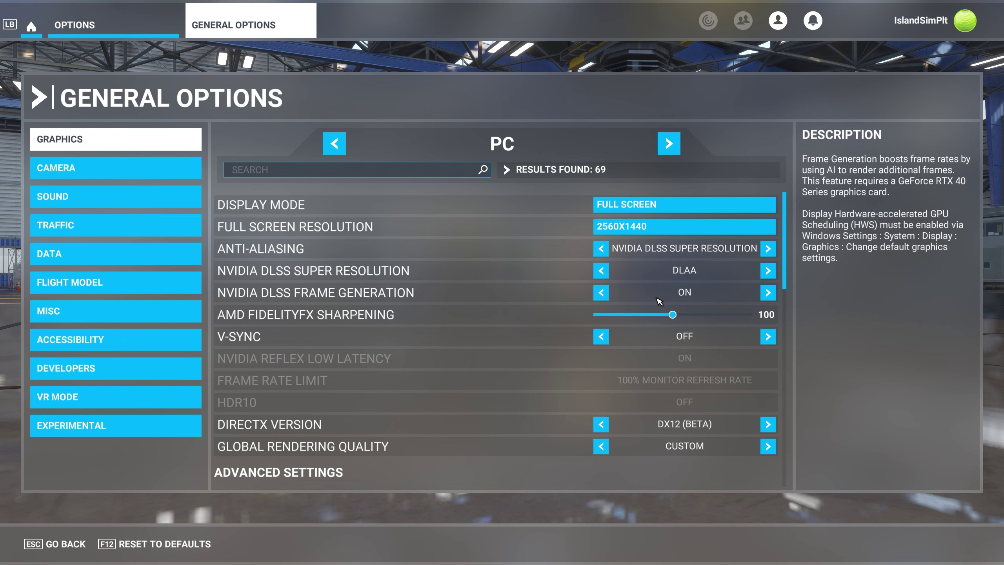
{"action": "key", "text": "alt+Tab"}
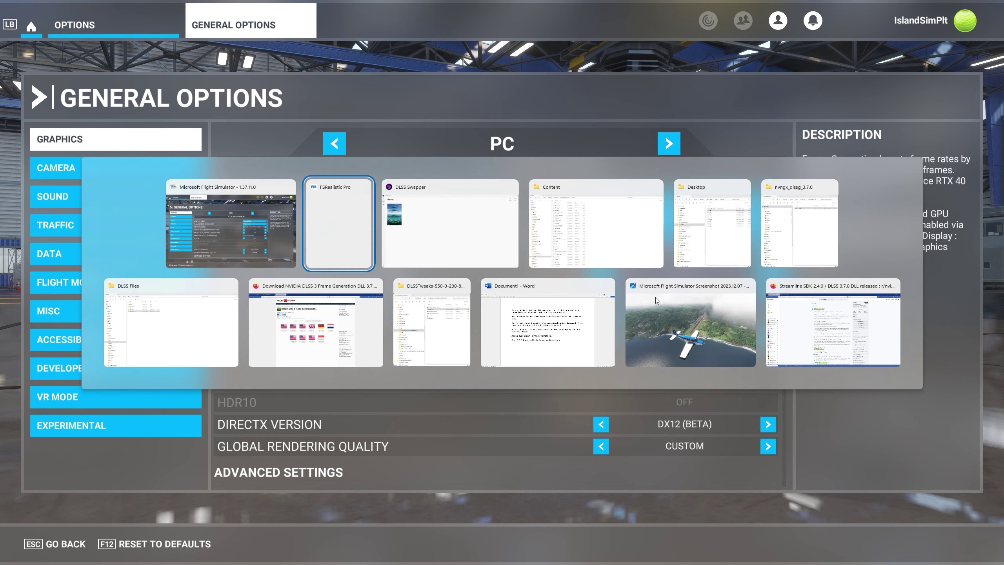
{"action": "key", "text": "alt+Tab"}
{"action": "key", "text": "alt+Tab"}
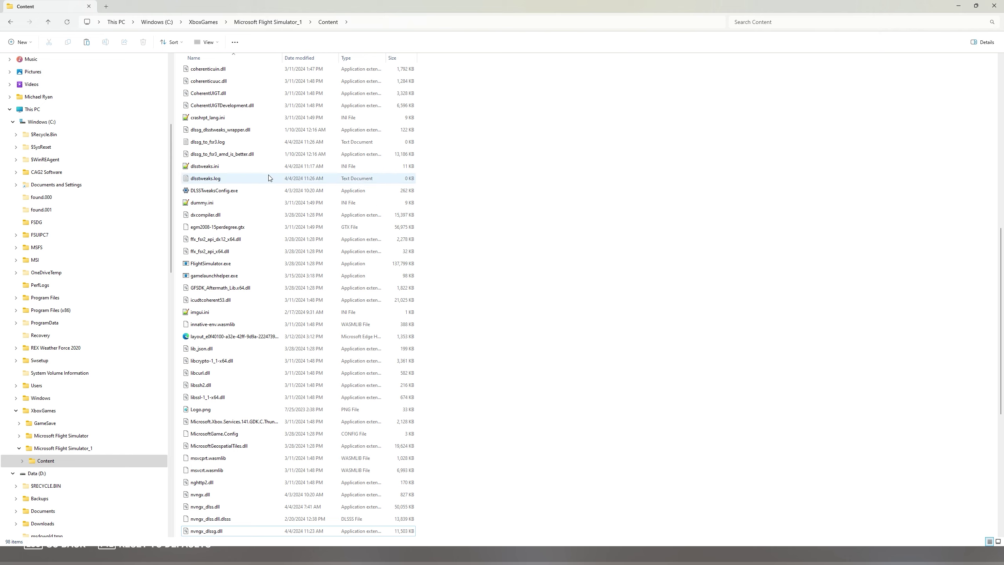
- Check in dlsstweaks.log that every DLSS preset reads E, then close Notepad
{"action": "double_click", "coordinate": [231, 179]}
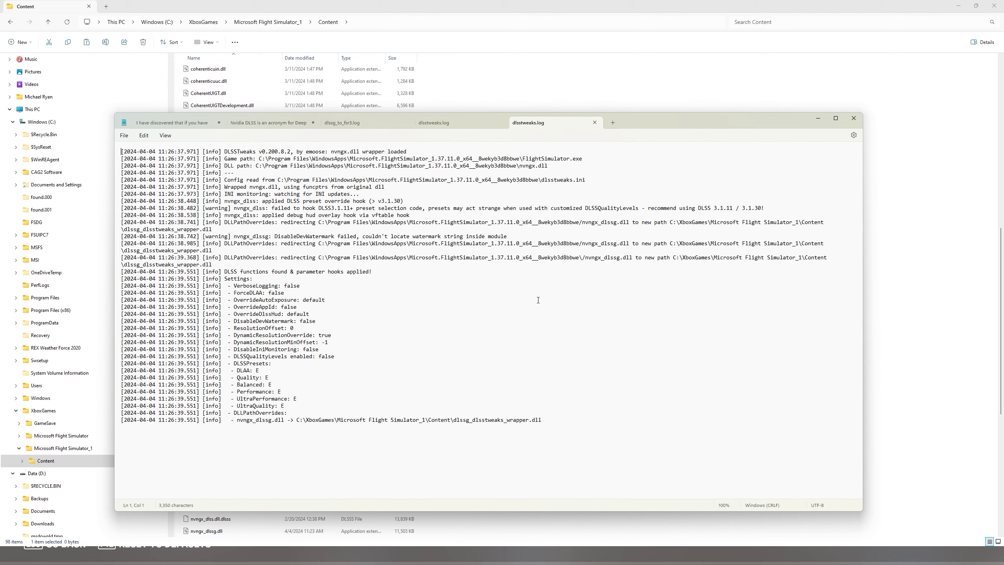
{"action": "left_click", "coordinate": [854, 118]}
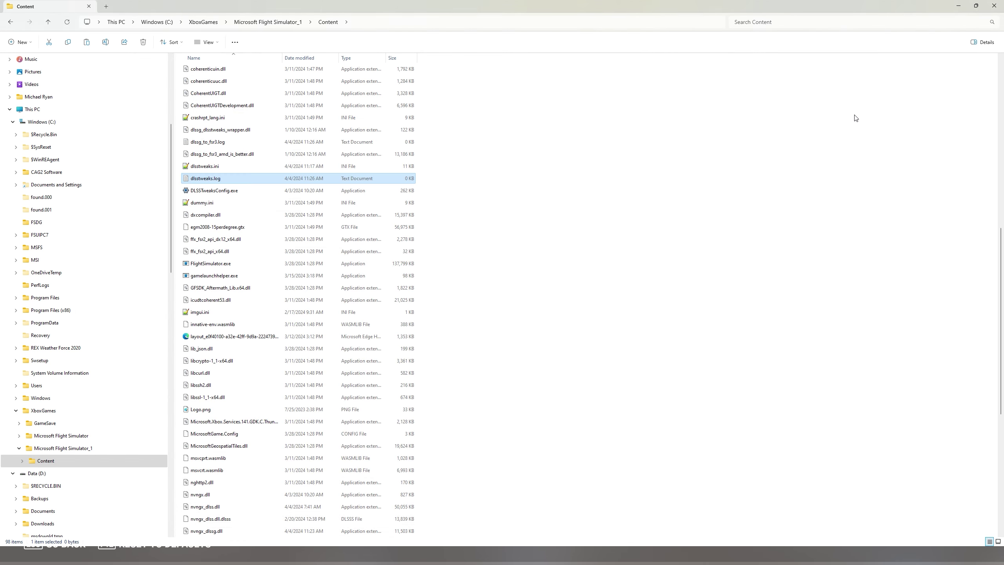
- Back in the sim, return to the home screen and launch the Le Saints (TFFS) flight
{"action": "key", "text": "alt+Tab"}
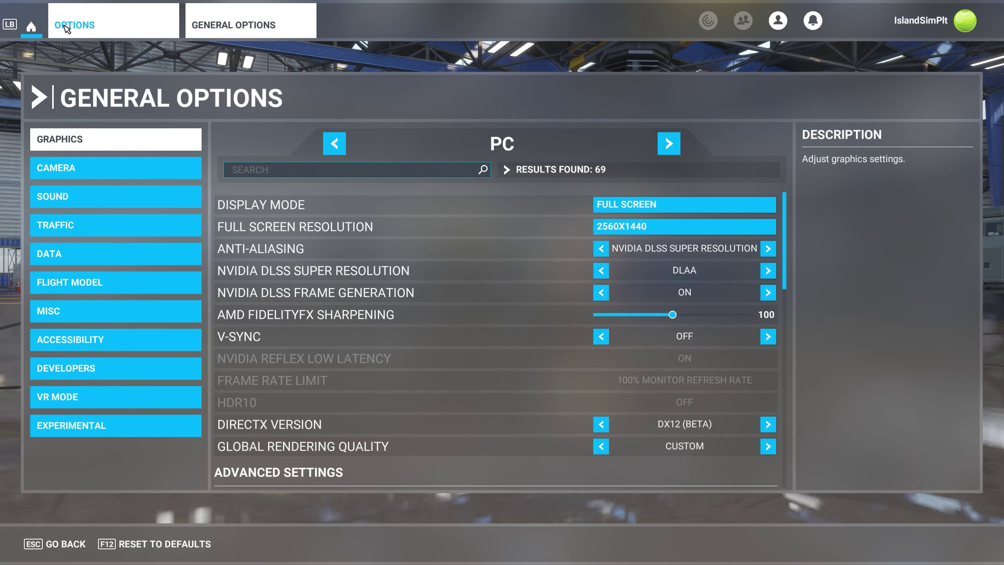
{"action": "left_click", "coordinate": [32, 27]}
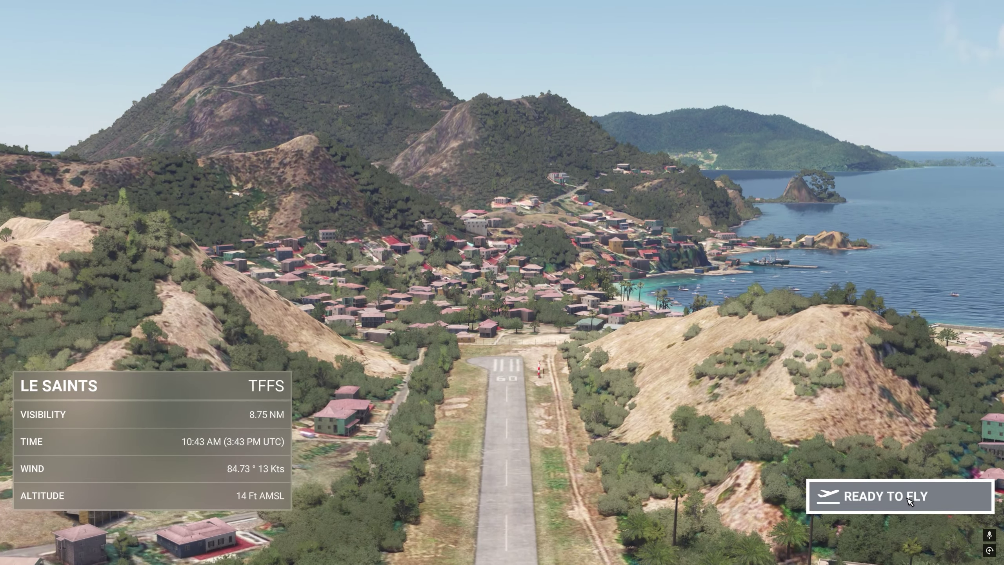
{"action": "left_click", "coordinate": [909, 501]}
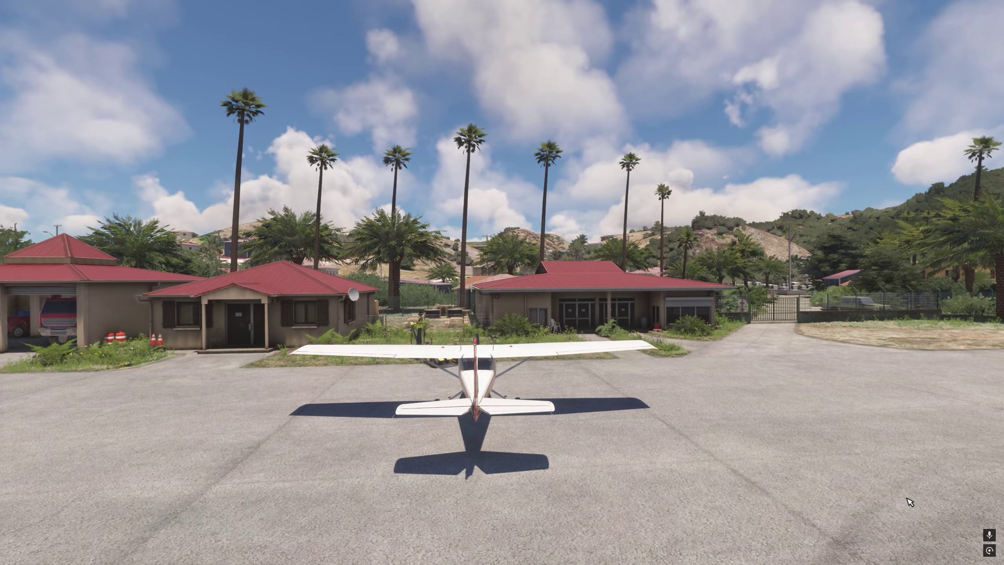